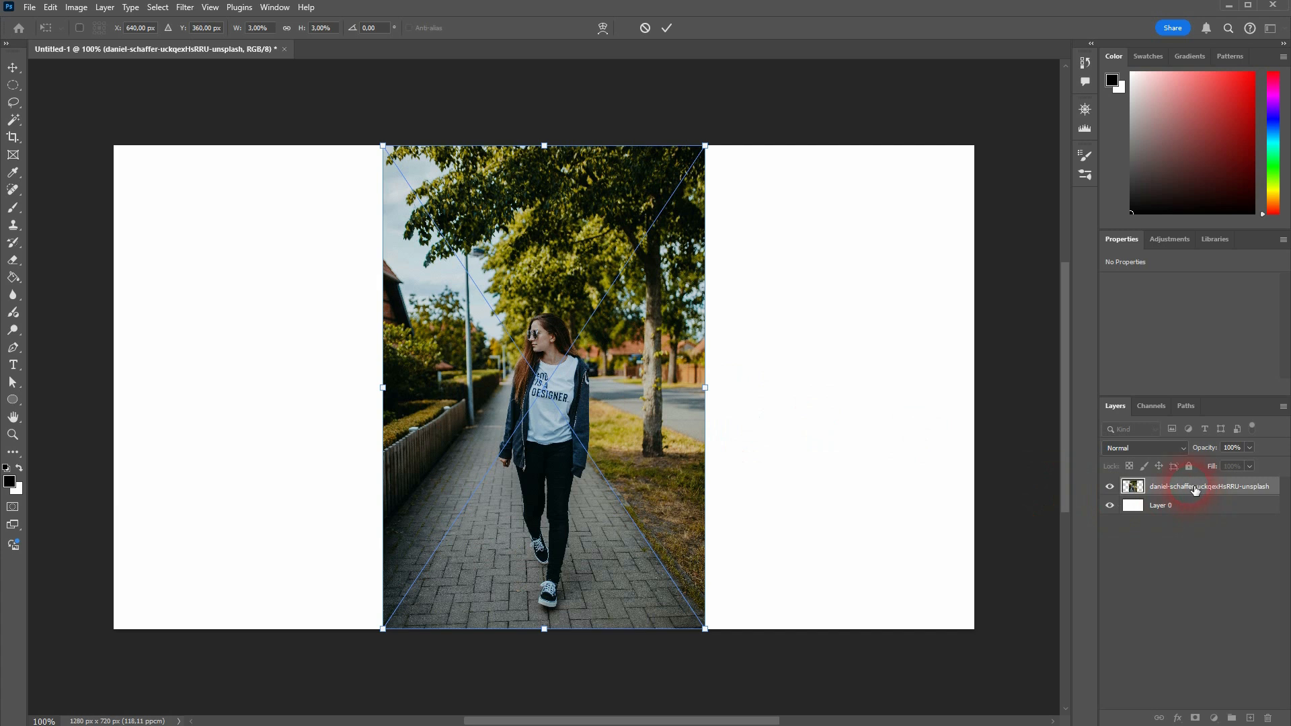
Step: Rename the photo layer to "model"
click(1194, 489)
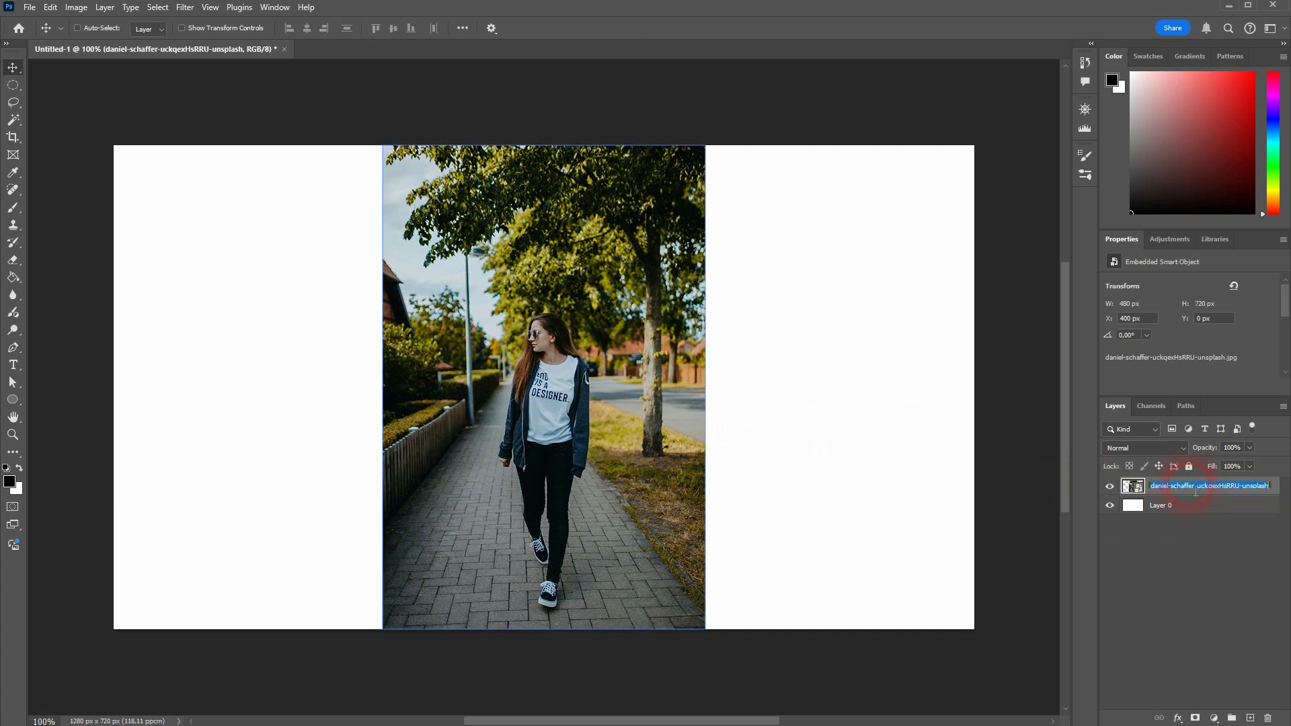
text(model)
click(1195, 490)
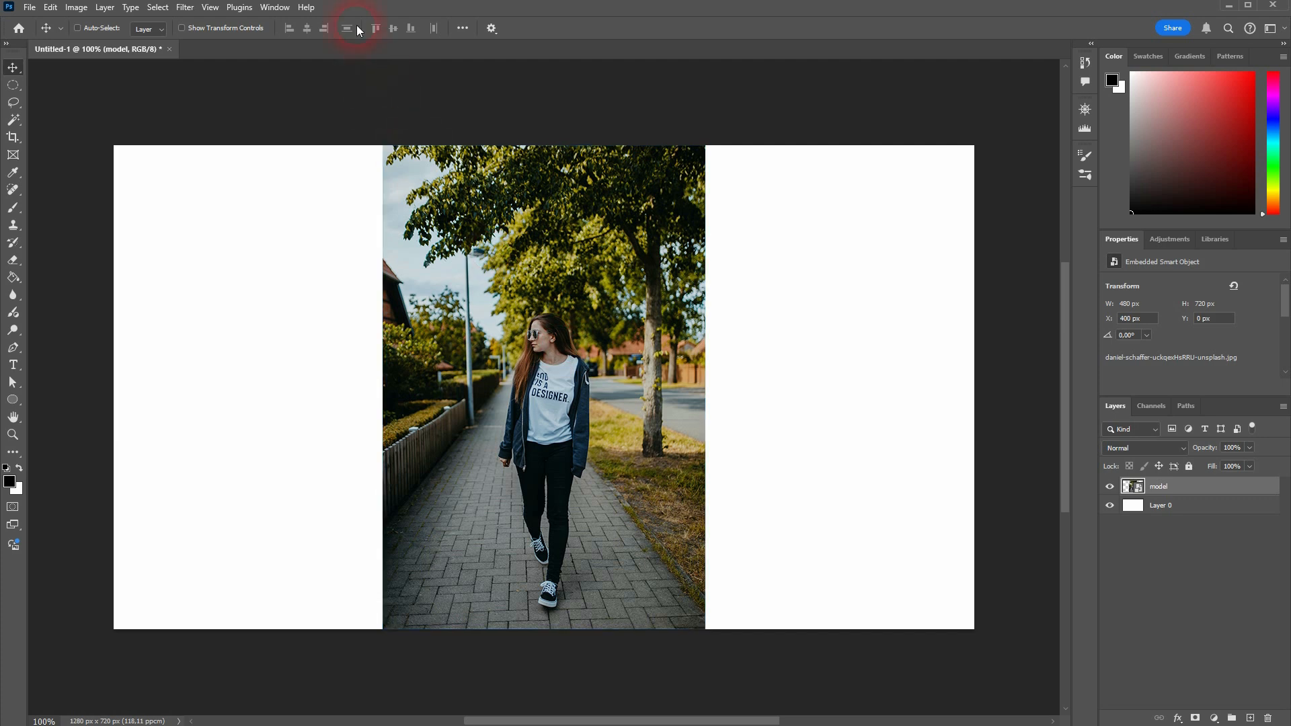
Step: Enable the Contextual Task Bar and add a layer mask to the model layer from the subject selection
click(273, 9)
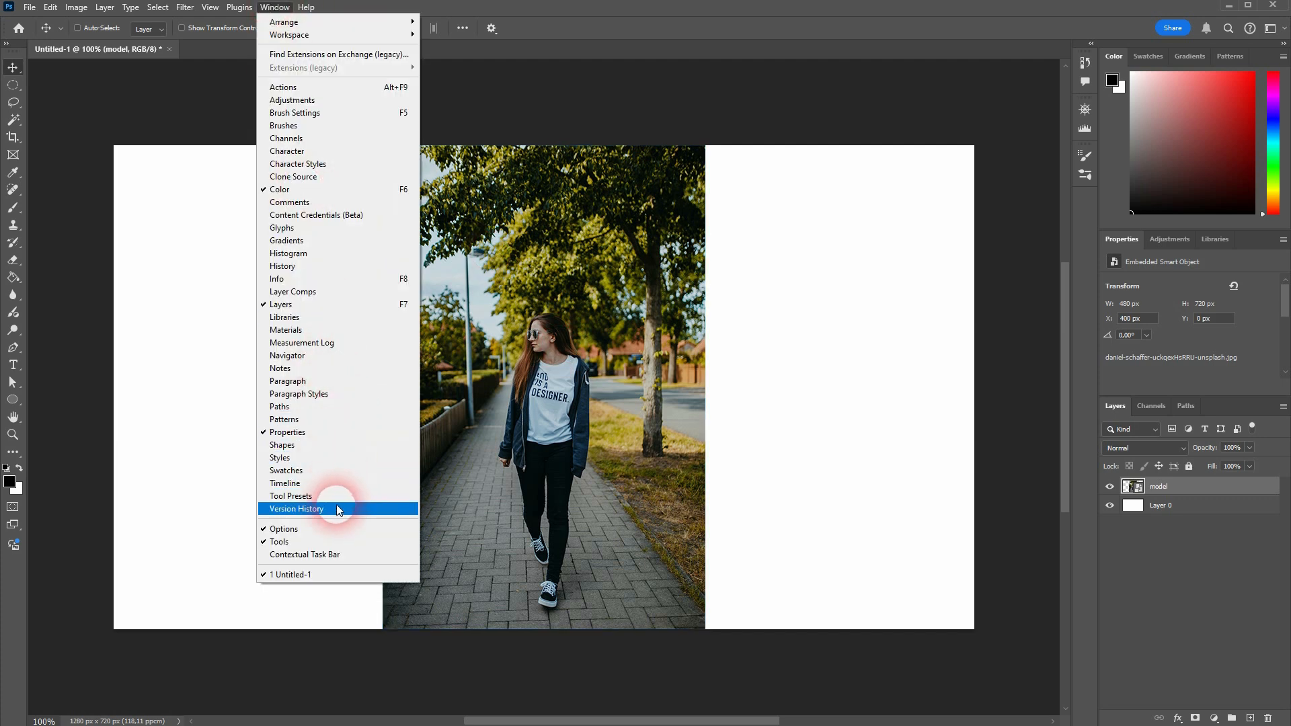
click(325, 556)
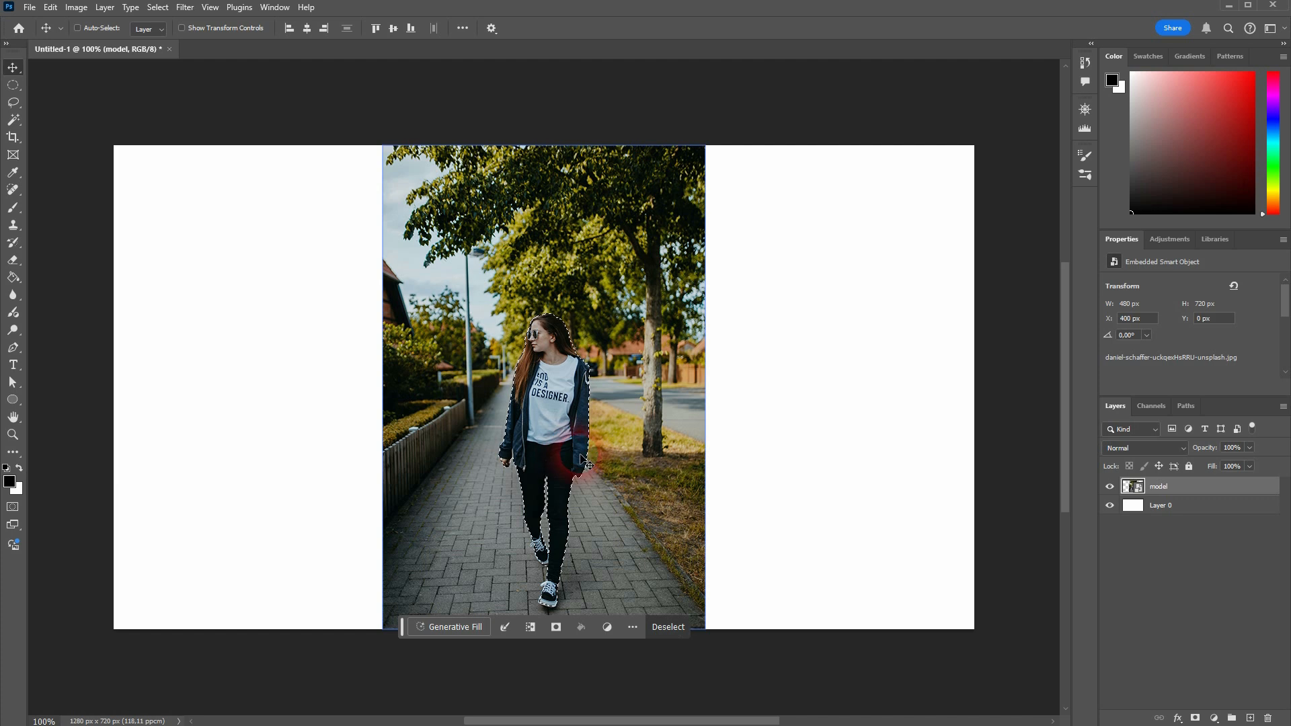
click(1196, 718)
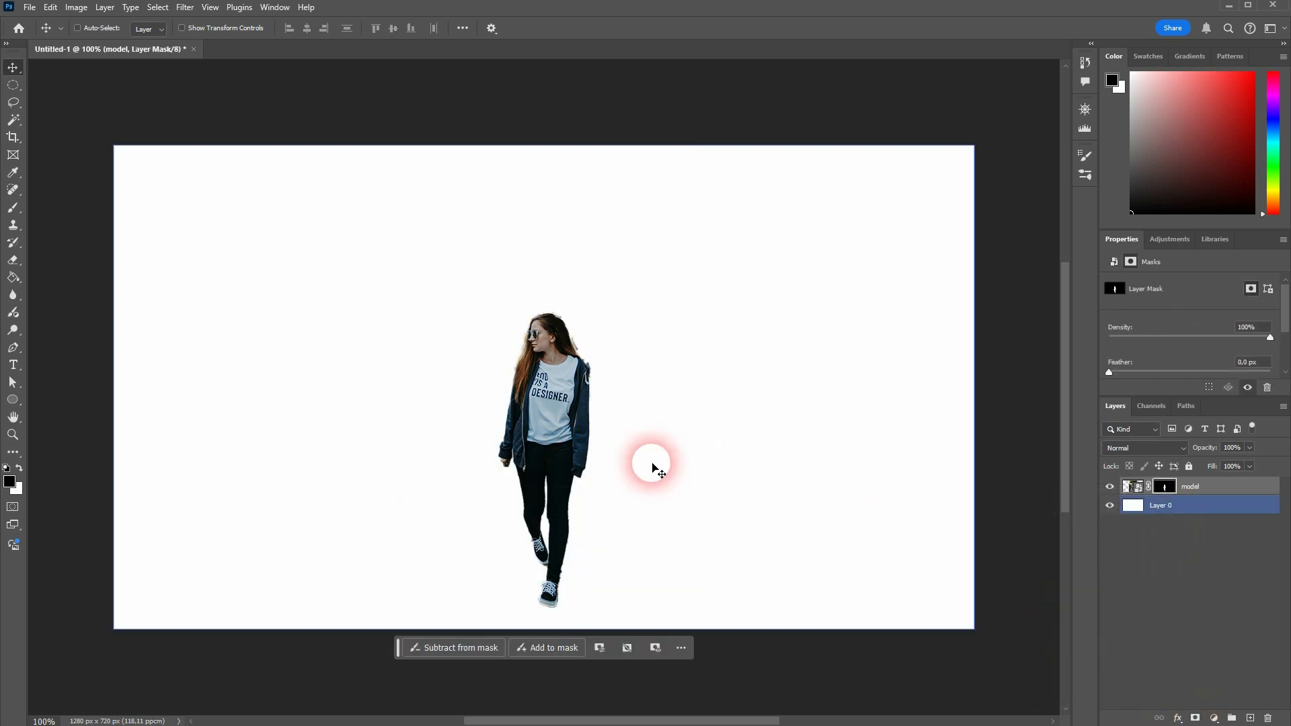
Step: Make the model layer's mask active and switch to the Brush Tool
scroll(576, 337, up, 5)
scroll(575, 334, up, 3)
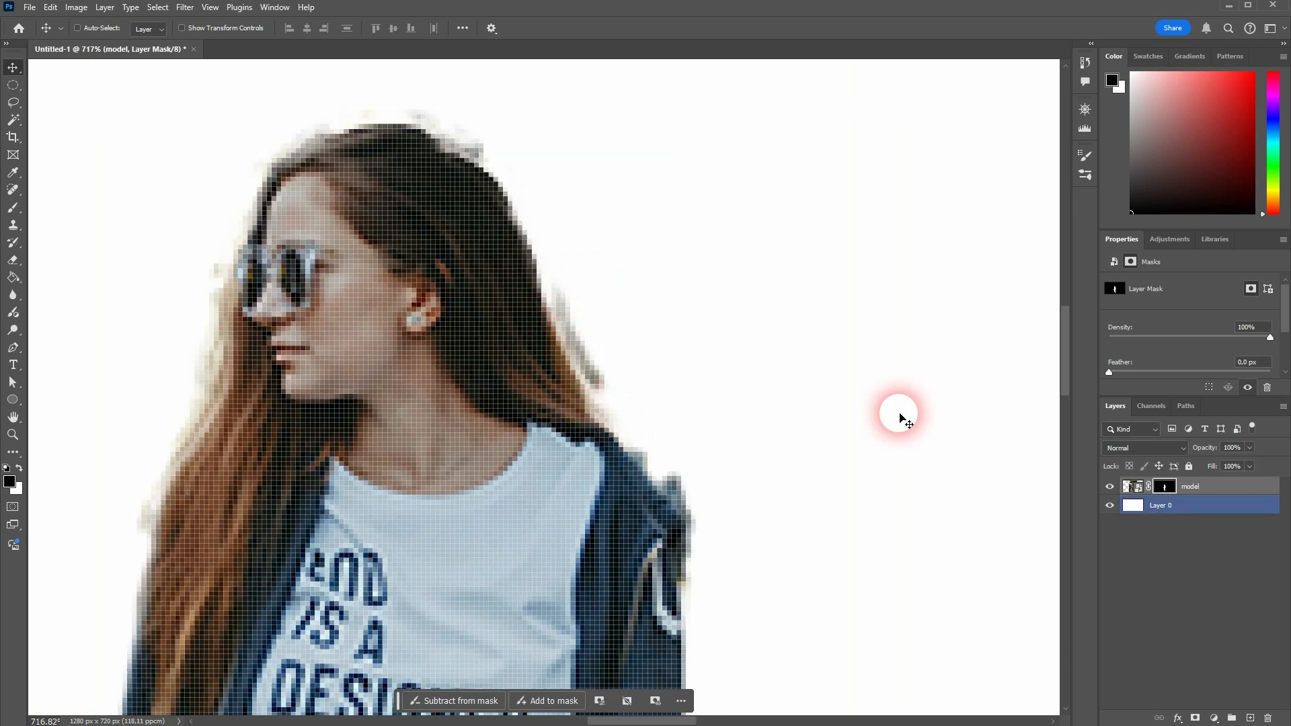
click(1167, 488)
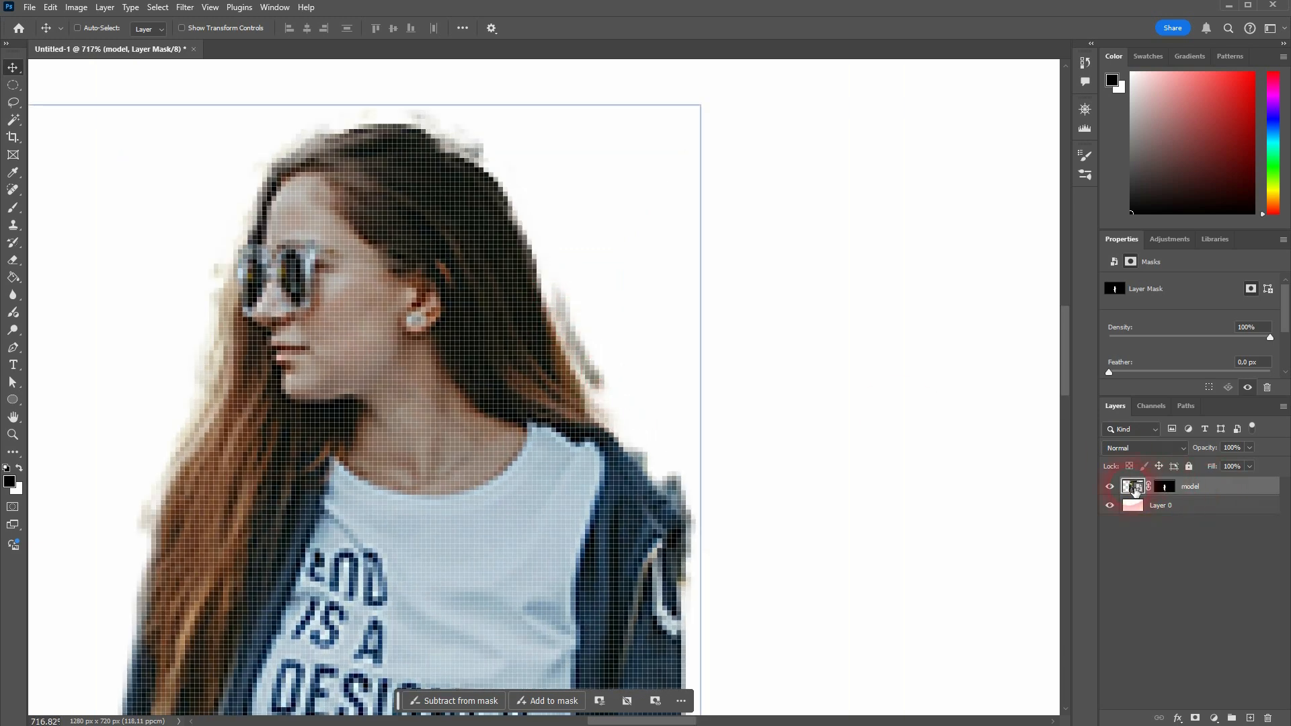
click(1135, 491)
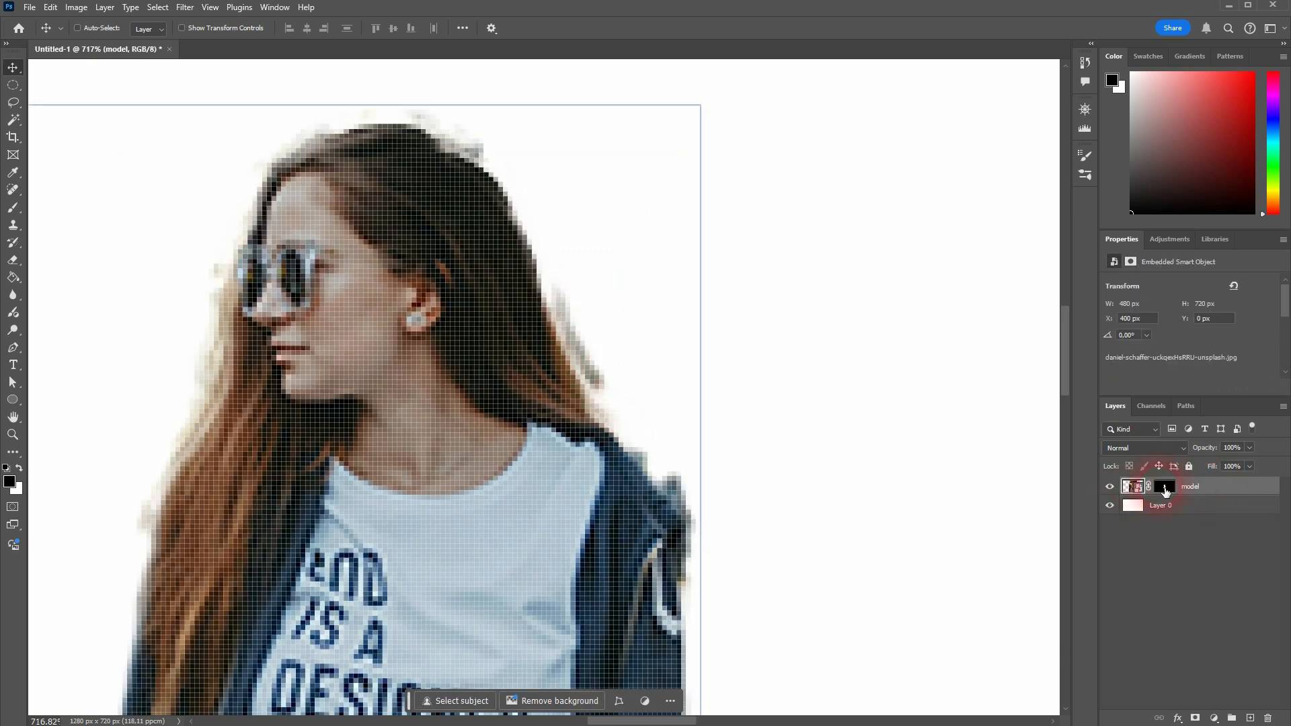
click(1165, 490)
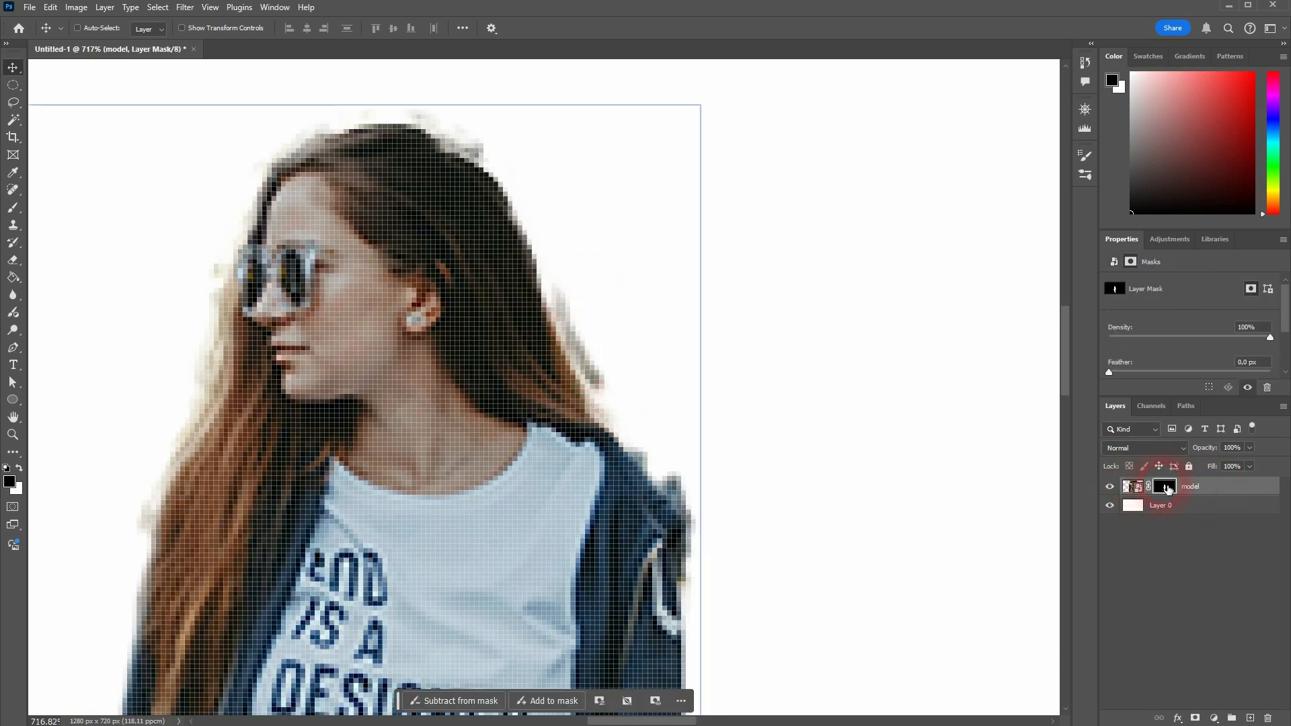
right_click(13, 207)
click(61, 212)
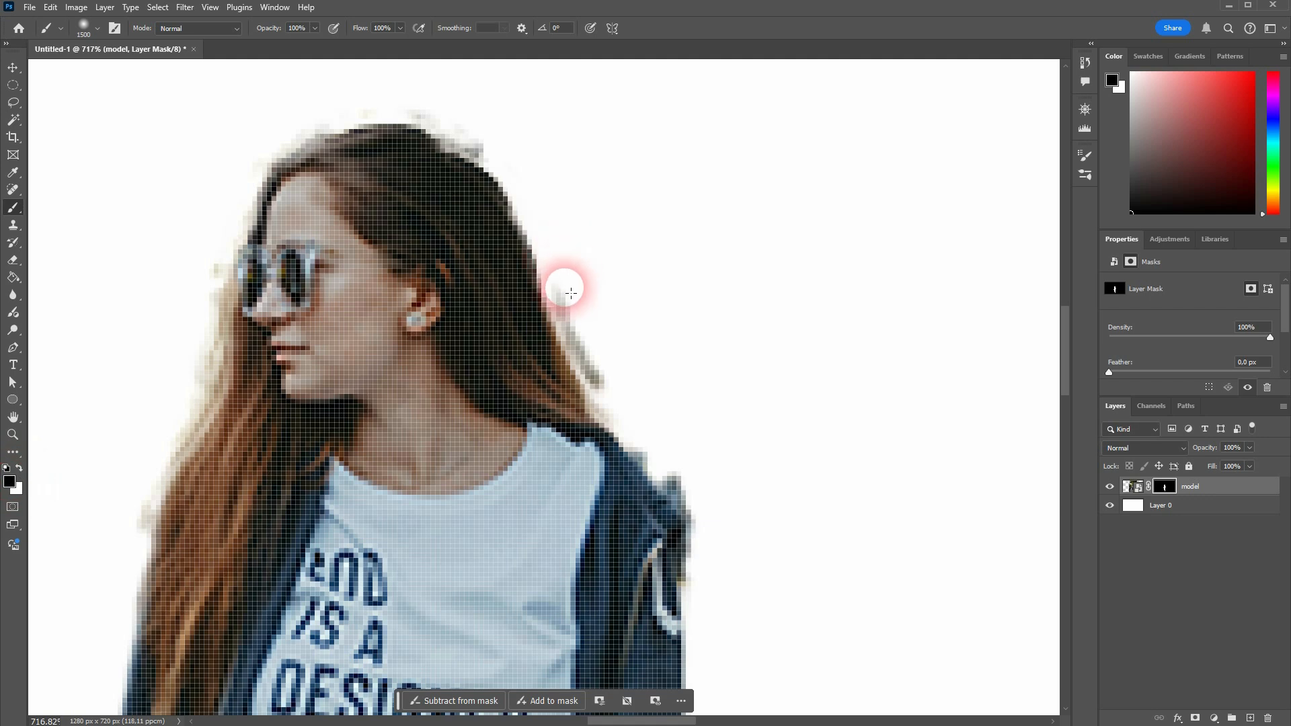
Step: Set the brush size to 10 px
click(85, 31)
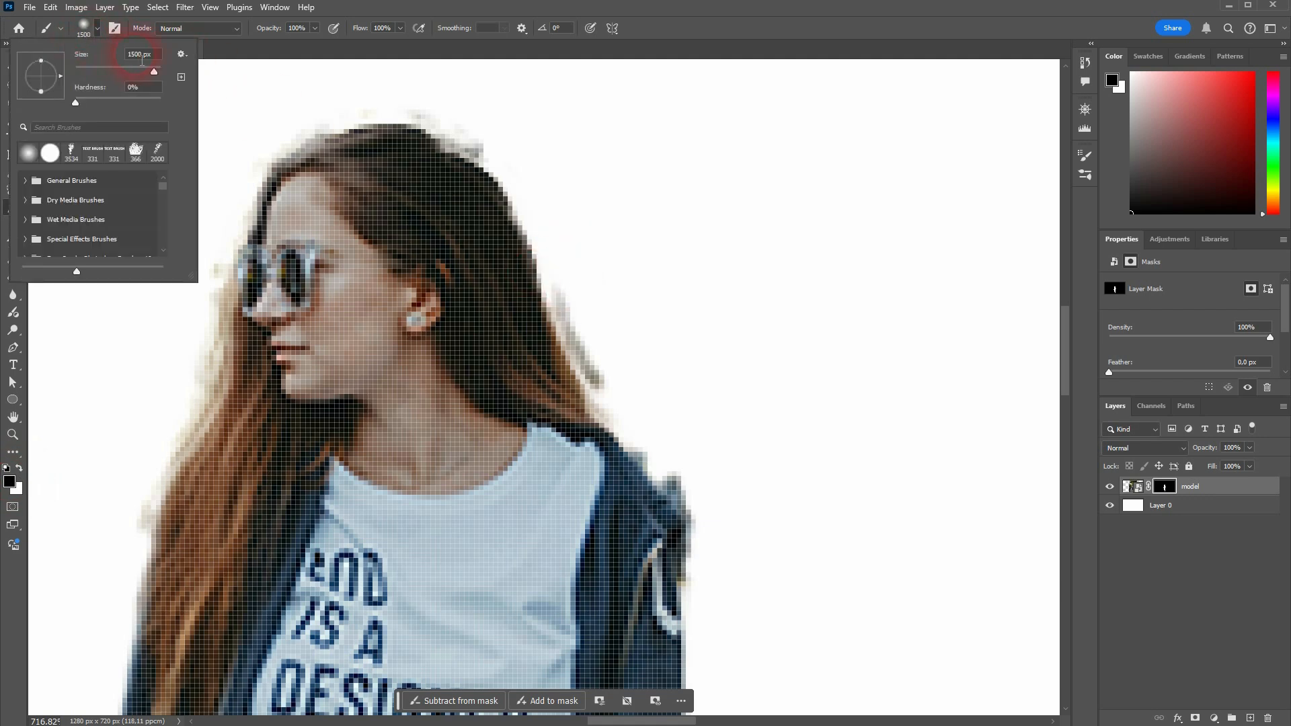
text(1)
key(Return)
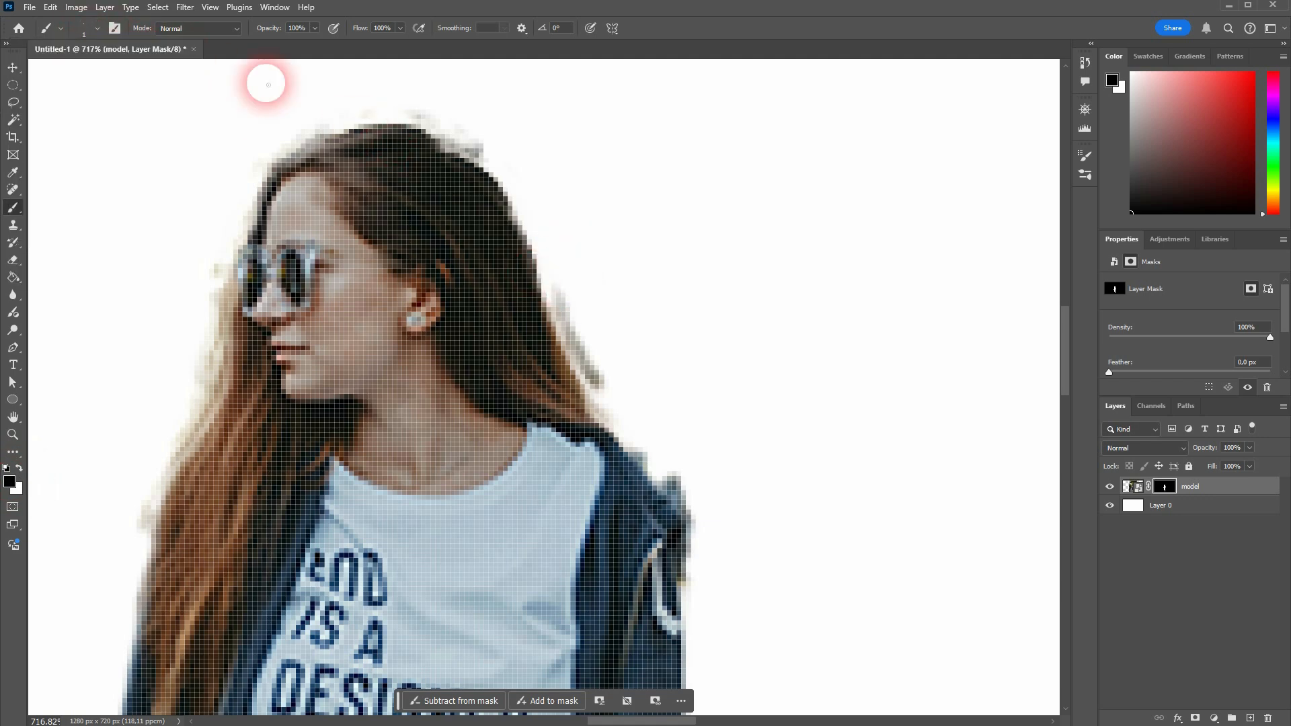
click(98, 29)
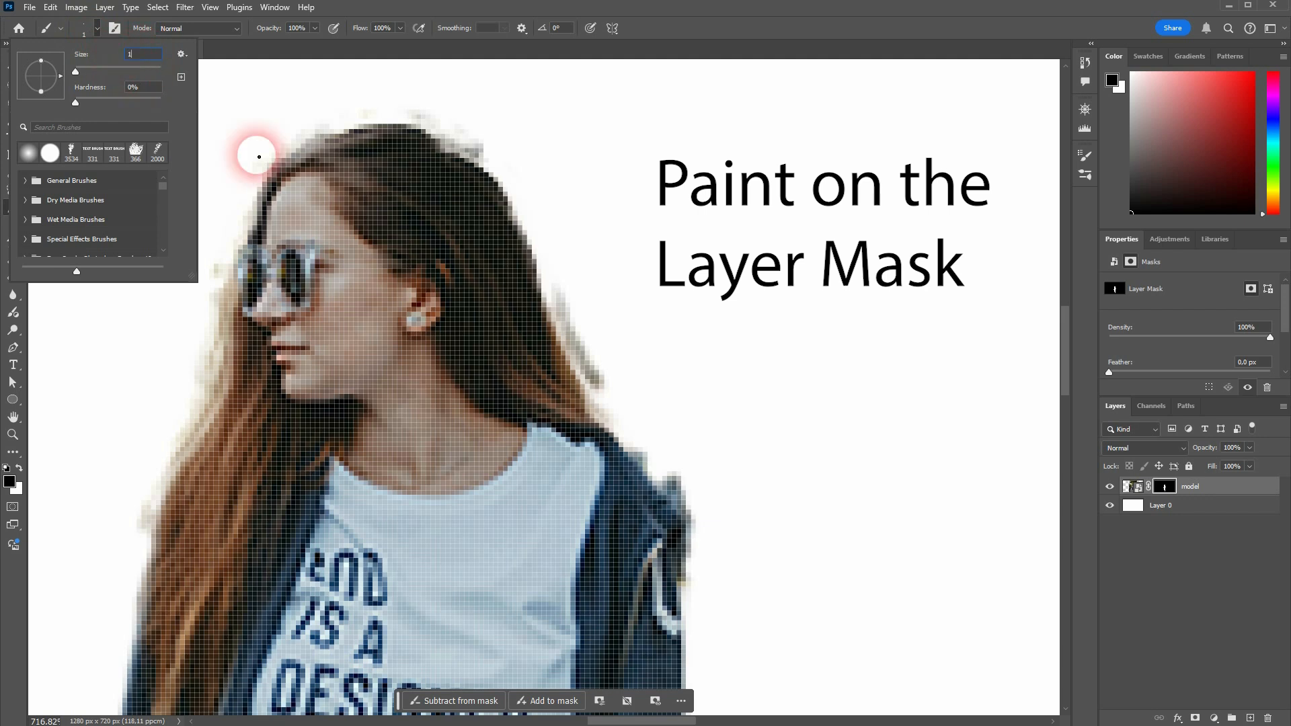
text(10)
key(Return)
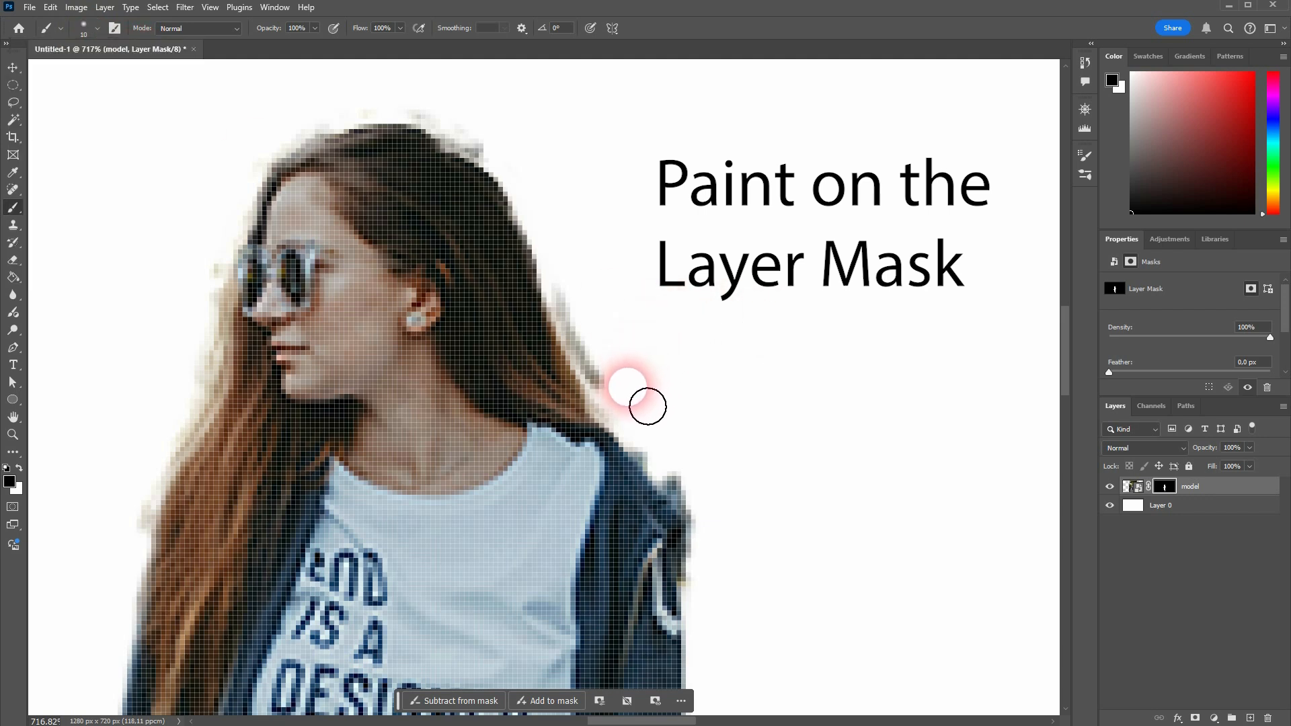
Step: Paint black on the mask along the hair, legs and shoes to remove leftover background fringes
mouse_move(644, 404)
mouse_down()
mouse_move(603, 361)
mouse_move(589, 317)
mouse_move(628, 386)
mouse_move(613, 381)
mouse_move(593, 335)
mouse_move(723, 527)
mouse_move(666, 455)
mouse_move(724, 538)
mouse_move(732, 597)
mouse_move(529, 138)
mouse_move(513, 162)
mouse_move(429, 113)
mouse_move(510, 164)
mouse_move(475, 135)
mouse_move(401, 112)
mouse_move(300, 147)
mouse_move(236, 253)
mouse_move(219, 363)
mouse_move(164, 467)
mouse_move(152, 547)
mouse_move(147, 524)
mouse_move(211, 421)
mouse_move(233, 276)
mouse_move(222, 386)
mouse_move(141, 584)
mouse_up()
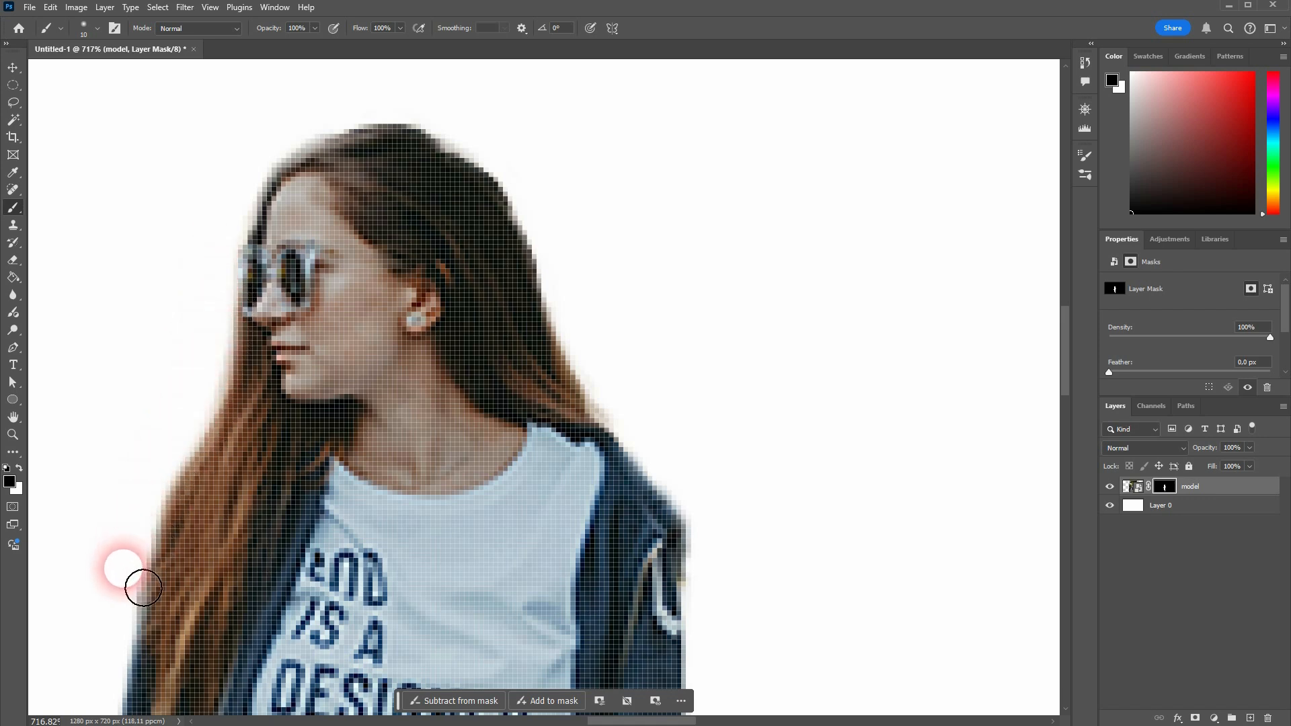
mouse_move(256, 567)
mouse_down()
mouse_move(430, 347)
mouse_move(478, 257)
mouse_move(490, 144)
mouse_up()
drag(492, 345, 401, 77)
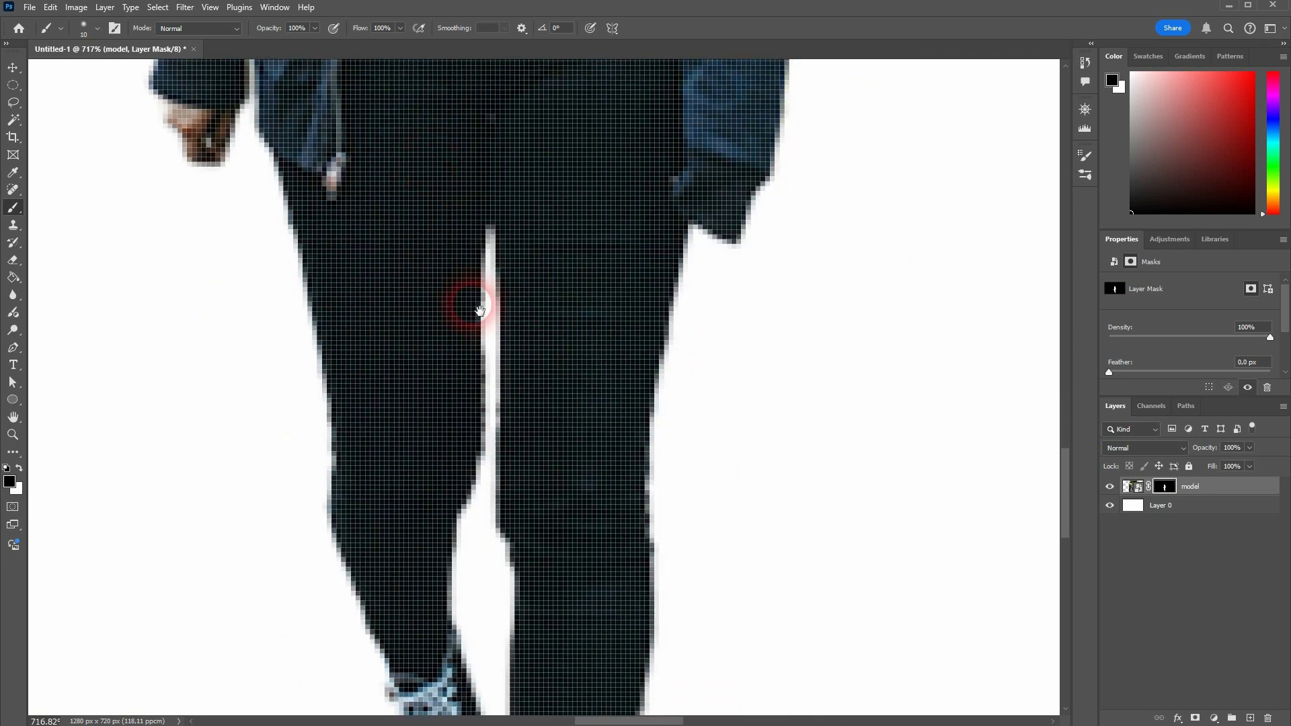
drag(505, 498, 442, 175)
drag(460, 427, 455, 208)
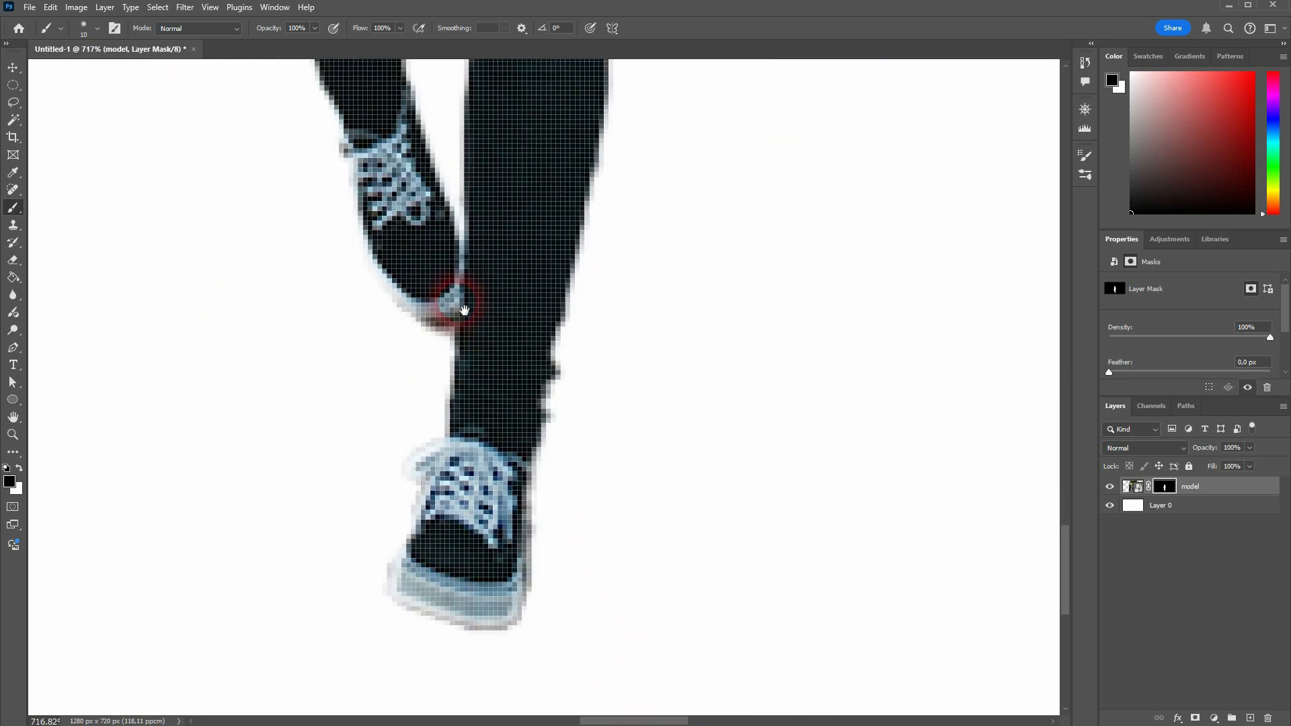
drag(463, 309, 375, 480)
drag(459, 302, 403, 665)
drag(604, 69, 543, 475)
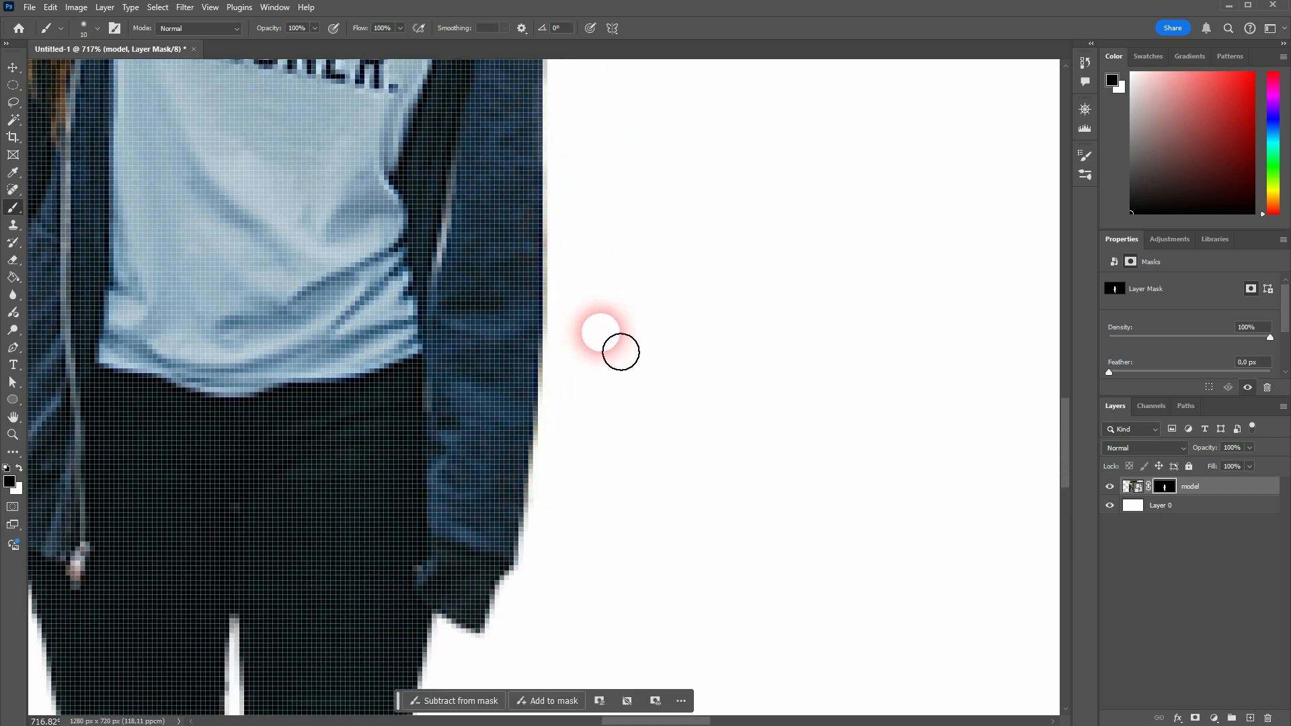
Step: Paint white on the mask near the hand and undo that stroke
scroll(601, 441, down, 3)
key(x)
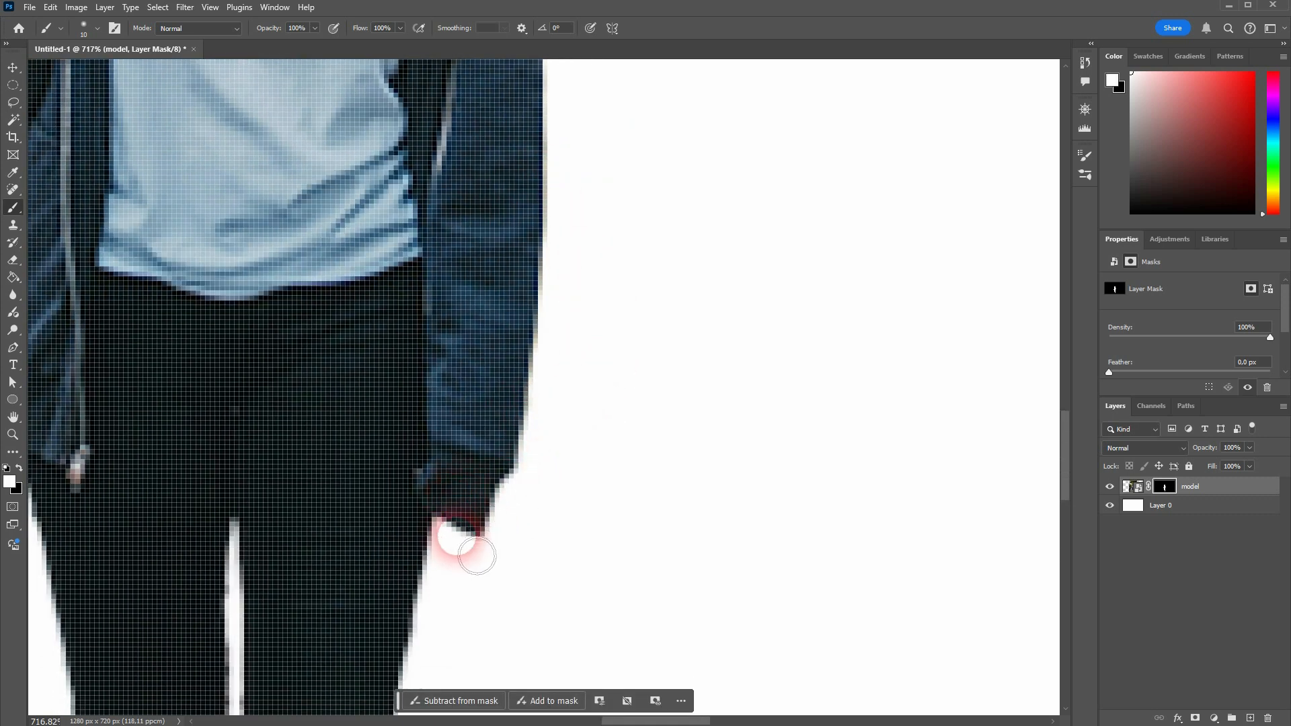
mouse_move(461, 533)
mouse_down()
mouse_move(433, 590)
mouse_move(466, 518)
mouse_move(483, 630)
mouse_up()
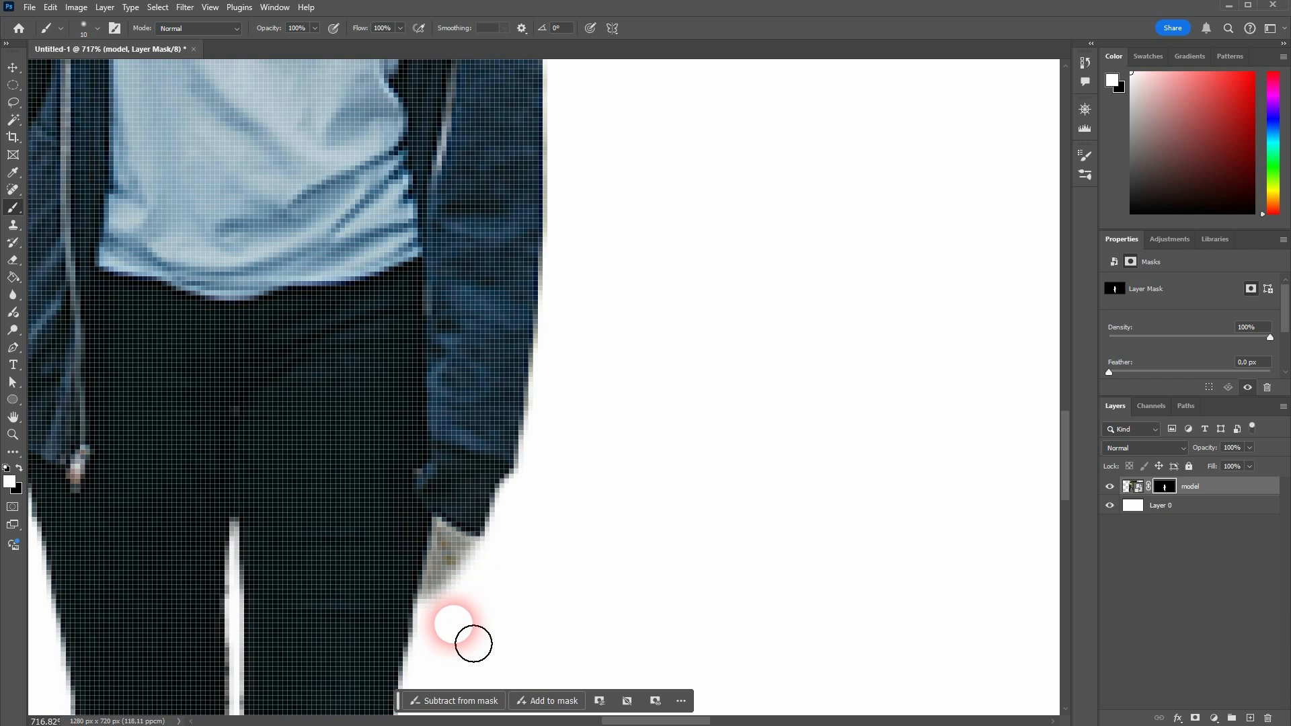
key(ctrl+z)
Step: Hide the model layer and make its image thumbnail, not the mask, active
scroll(567, 337, up, 10)
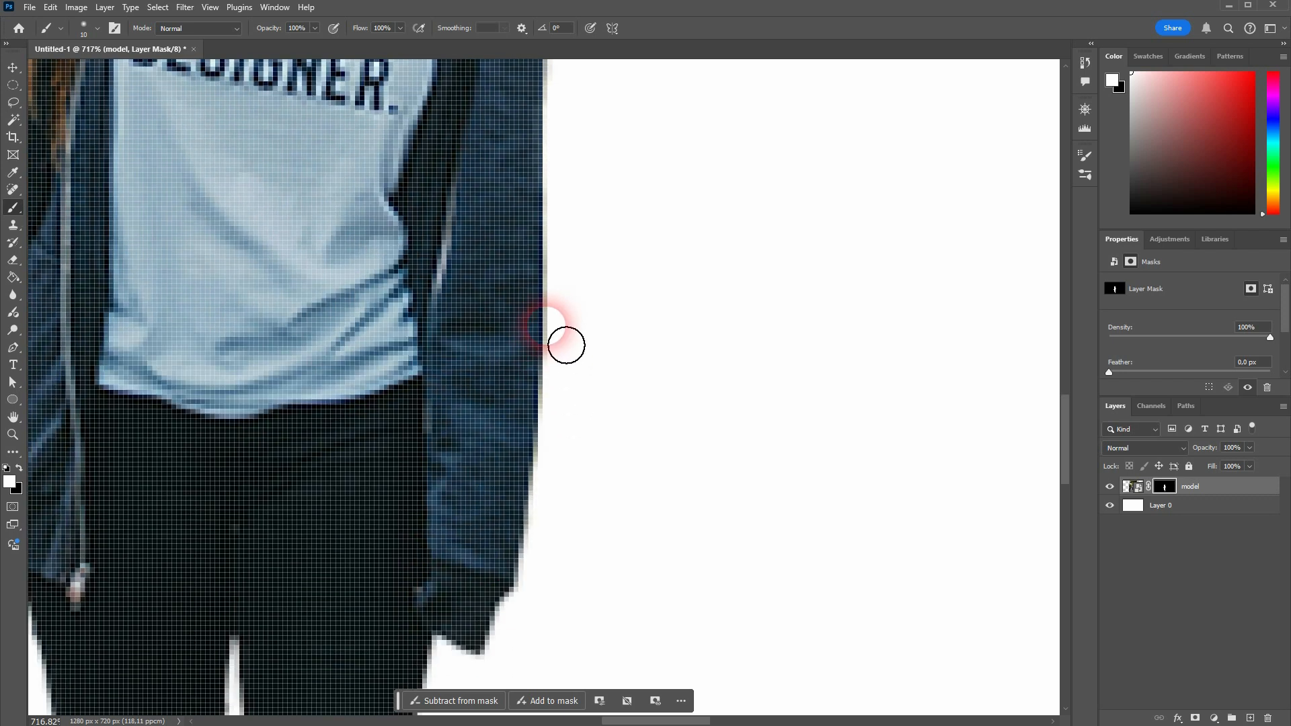
scroll(585, 318, down, 5)
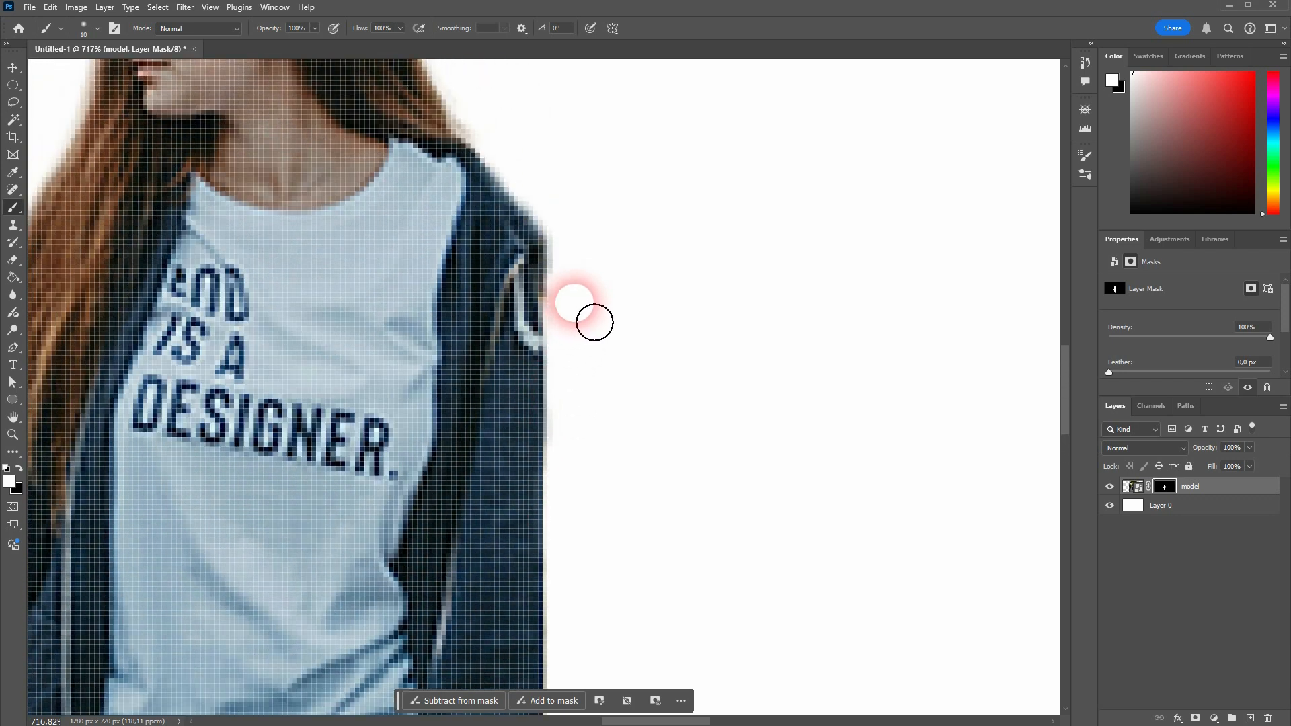
key(ctrl+0)
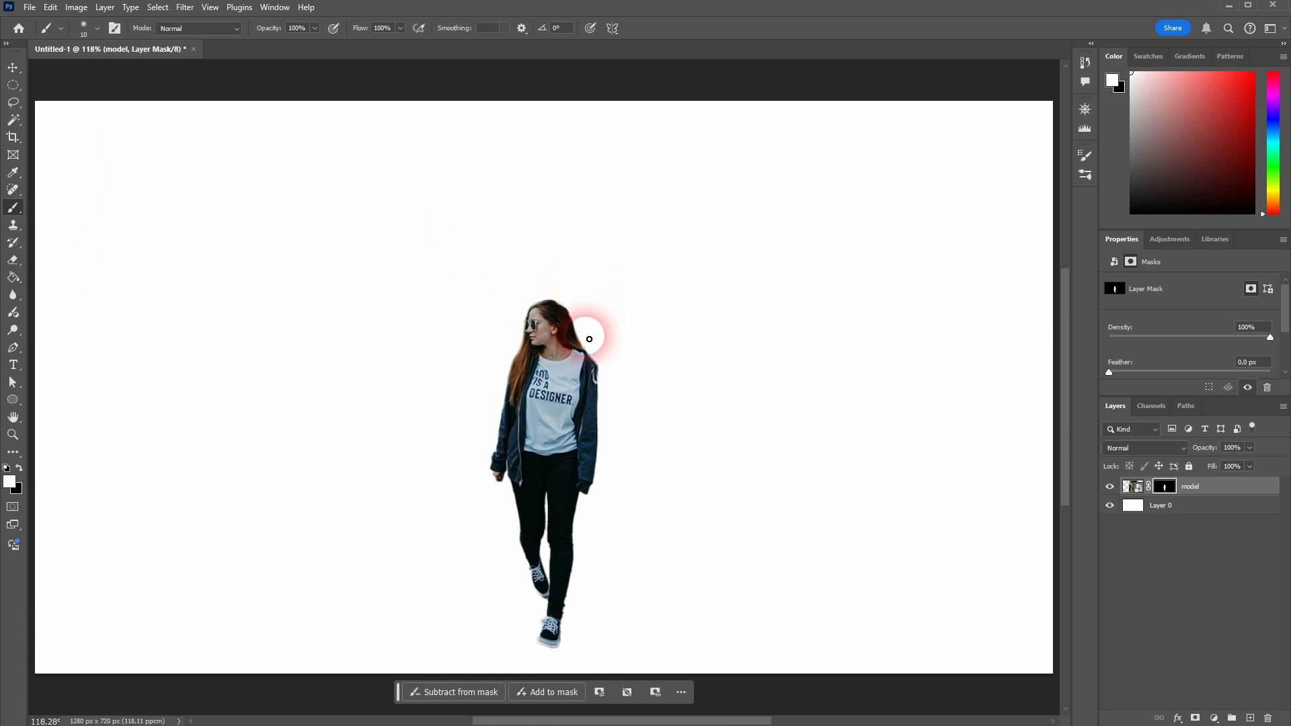
click(1110, 487)
click(1131, 487)
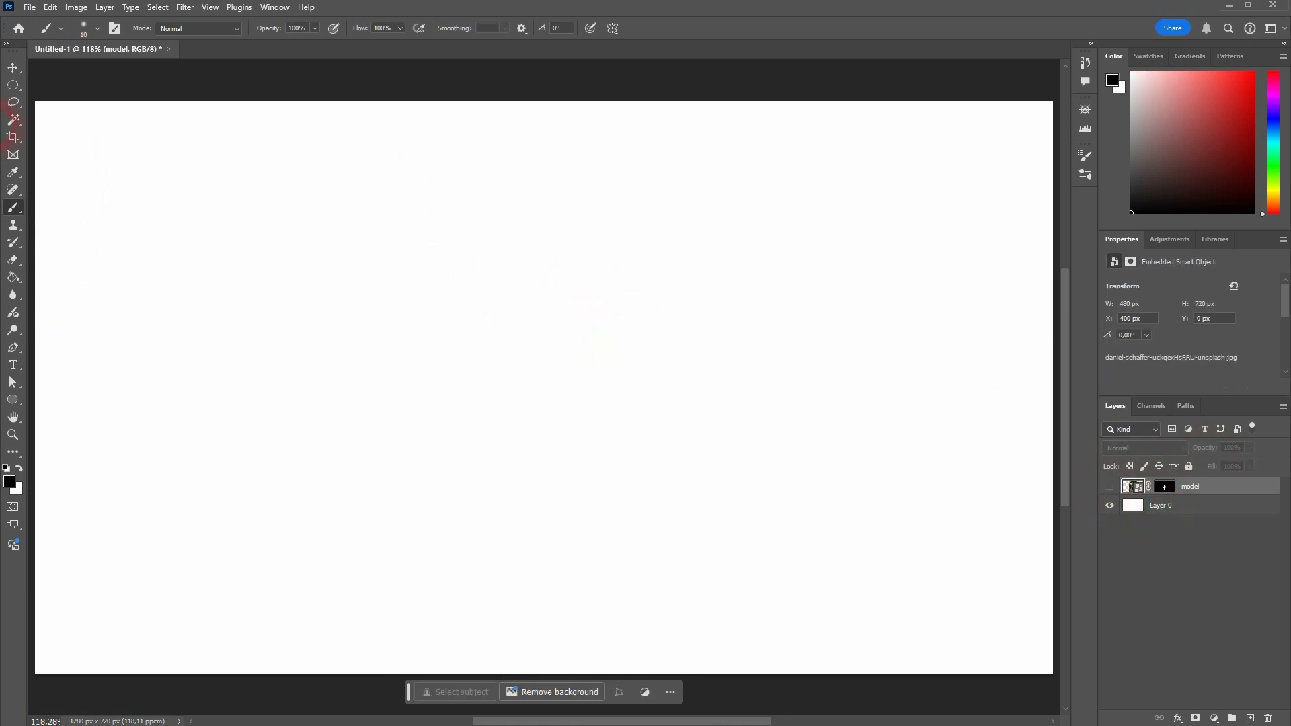
Step: Drag a city skyline photo from the file browser into the document and commit the placement
key(alt+Tab)
drag(62, 208, 699, 364)
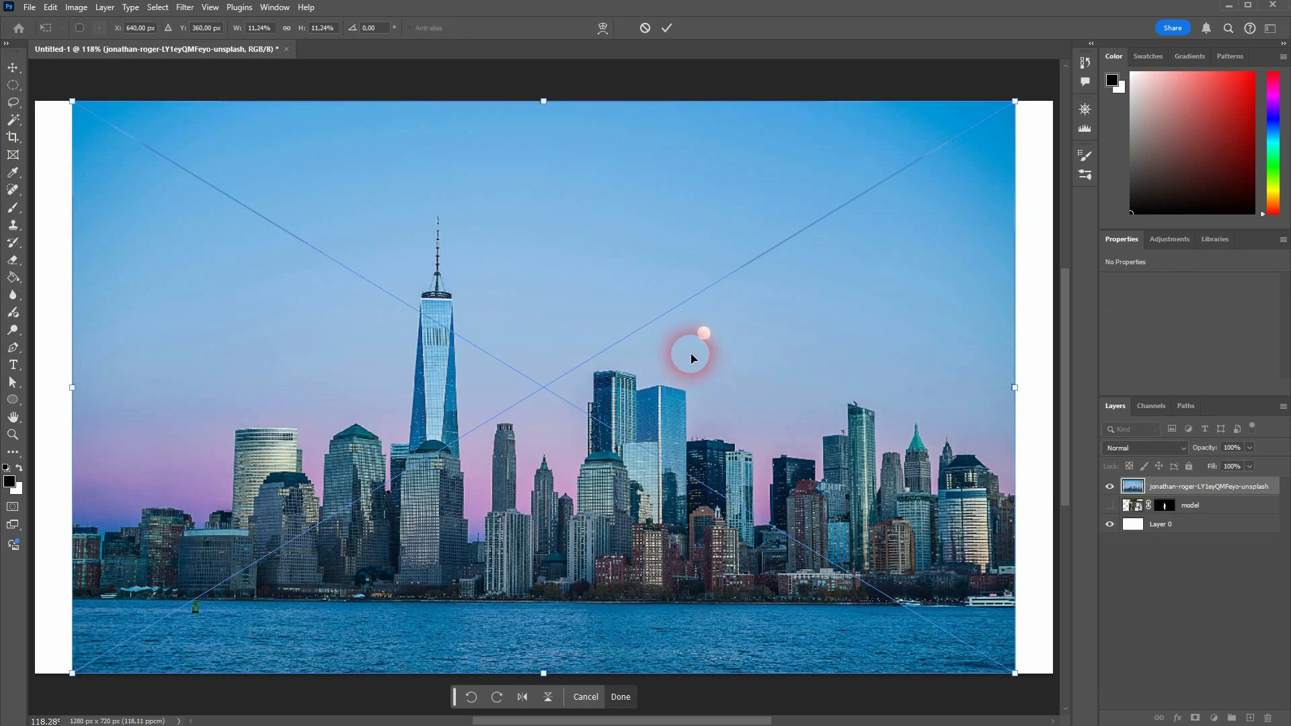
key(Return)
Step: Rename the skyline layer to "world"
click(1207, 509)
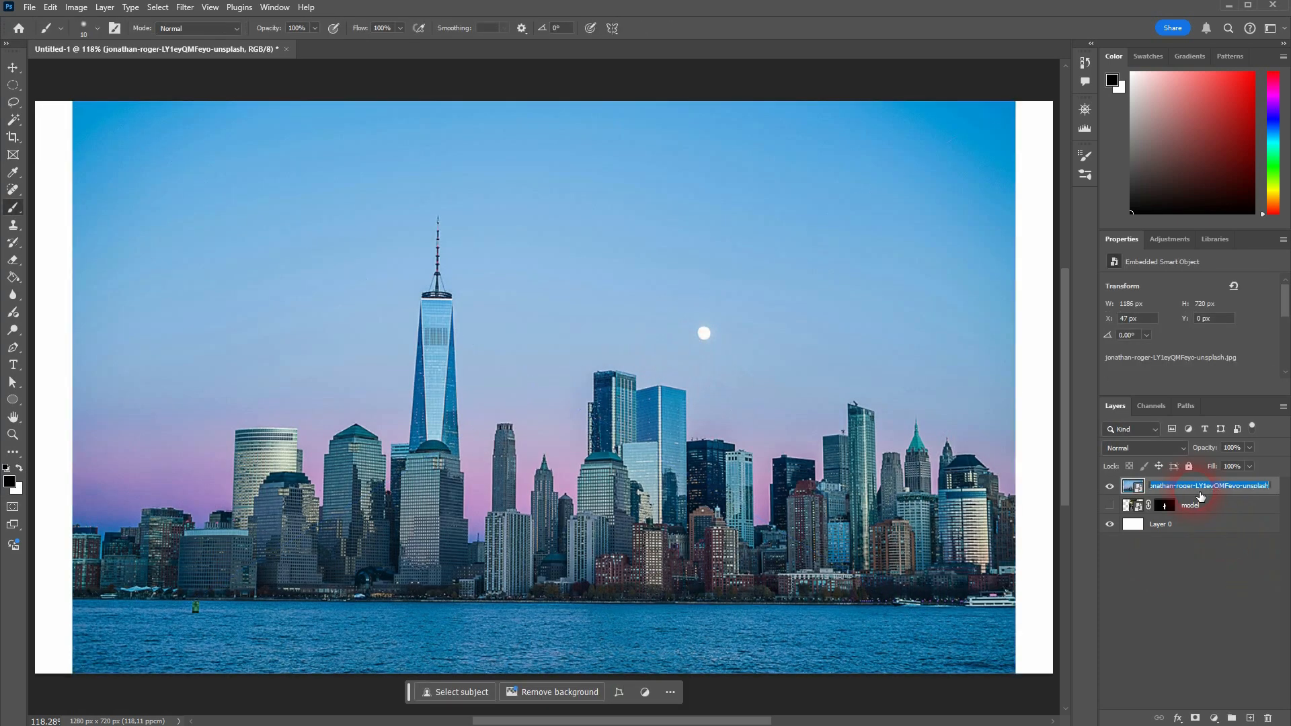
text(world)
key(Return)
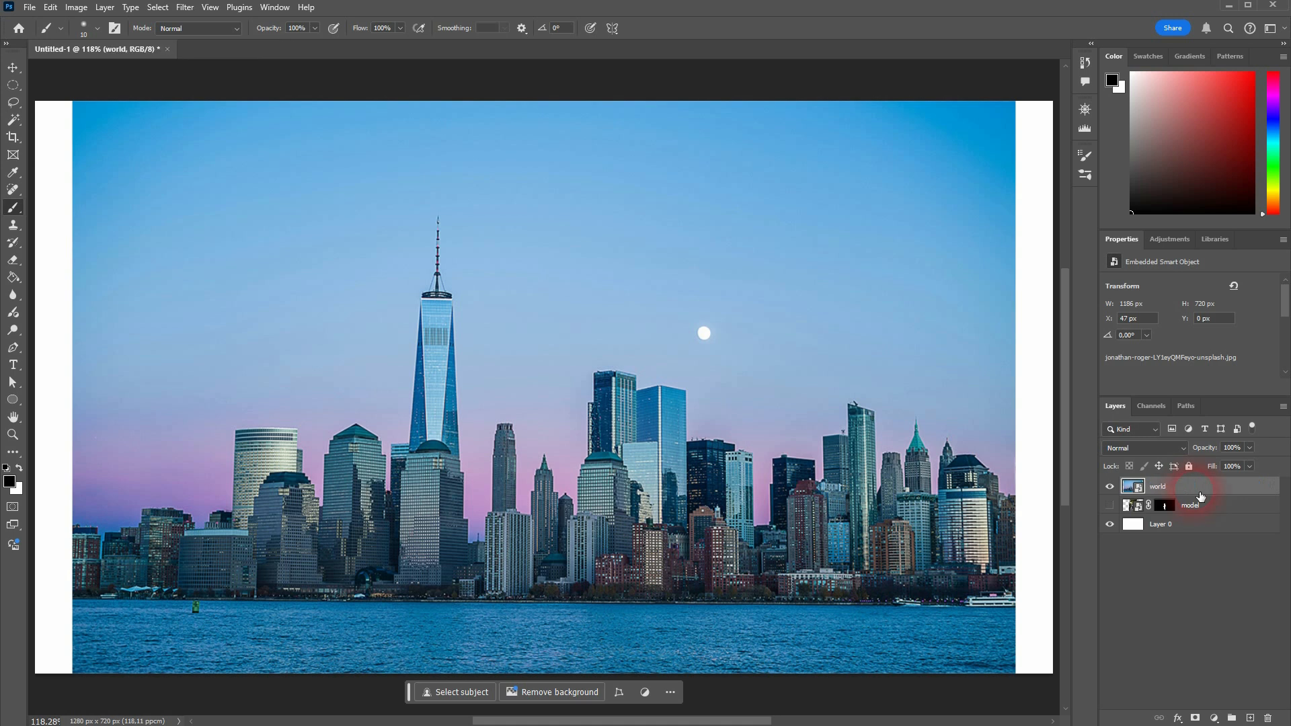
Step: Hide the Contextual Task Bar
scroll(808, 402, down, 3)
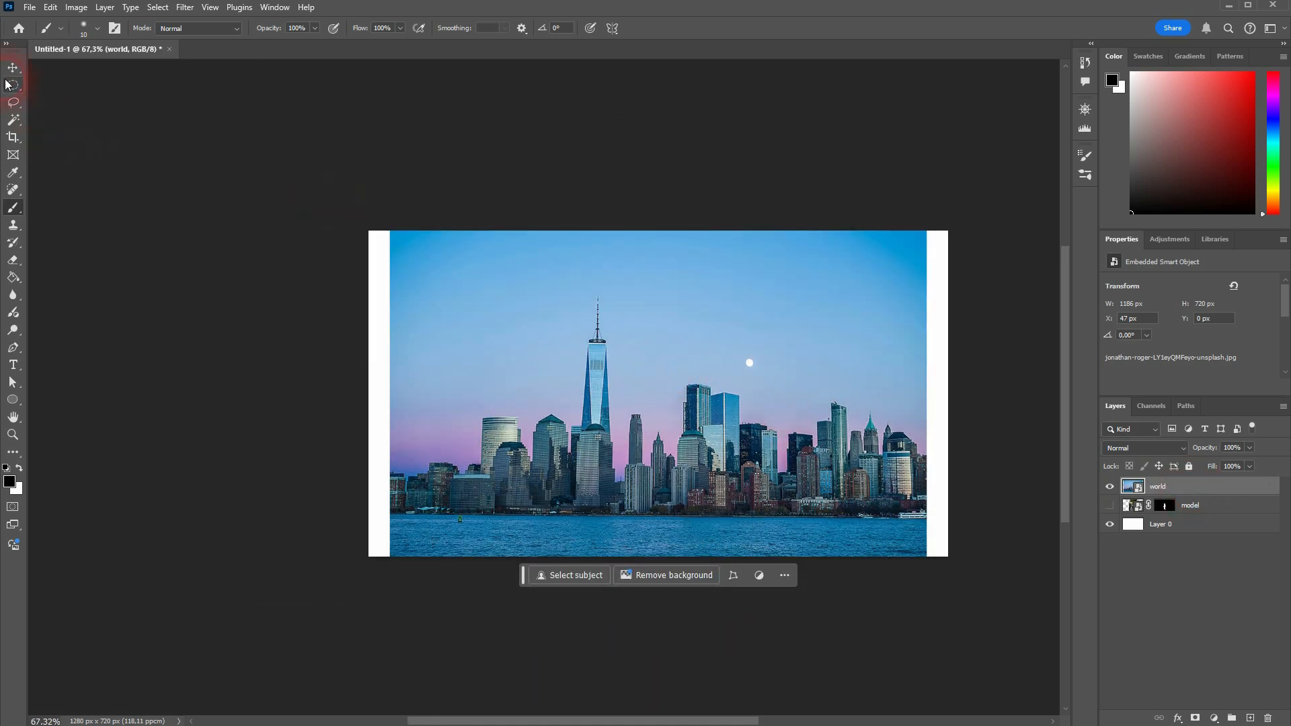
click(784, 576)
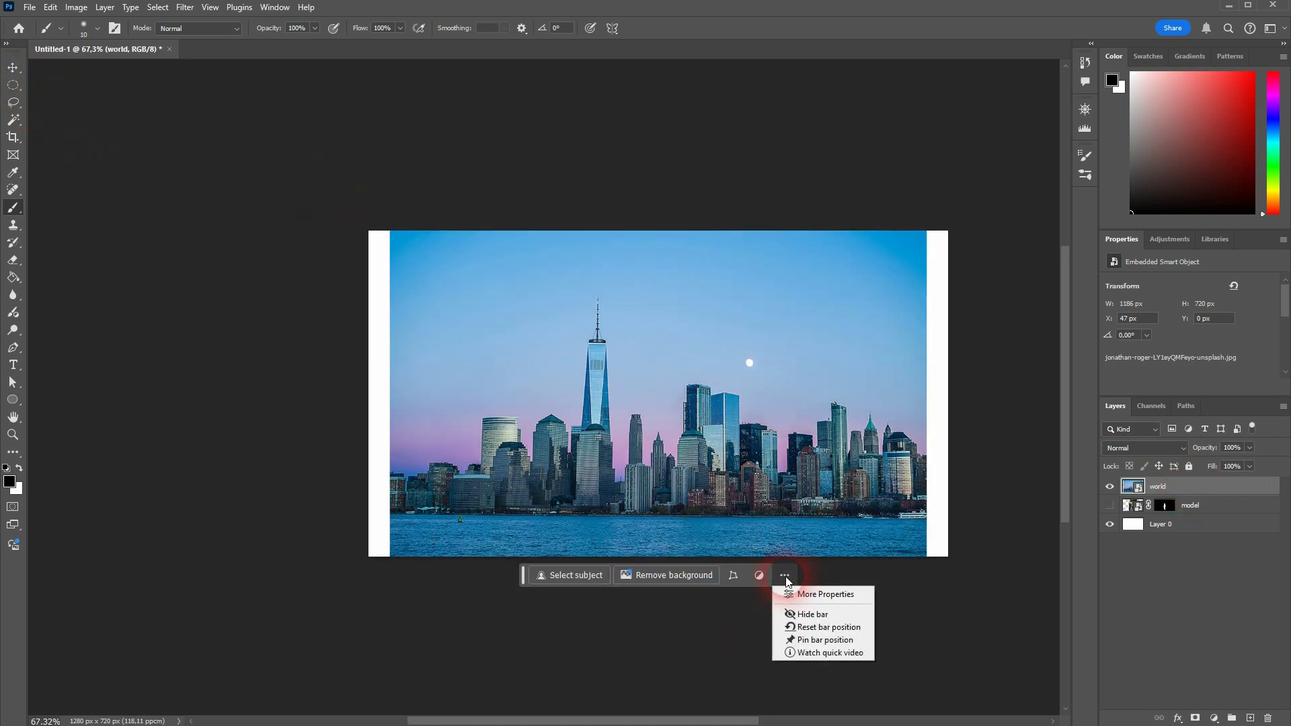
click(816, 610)
Step: Stretch the world layer with Free Transform so it fills the canvas width of 1280 px
click(12, 67)
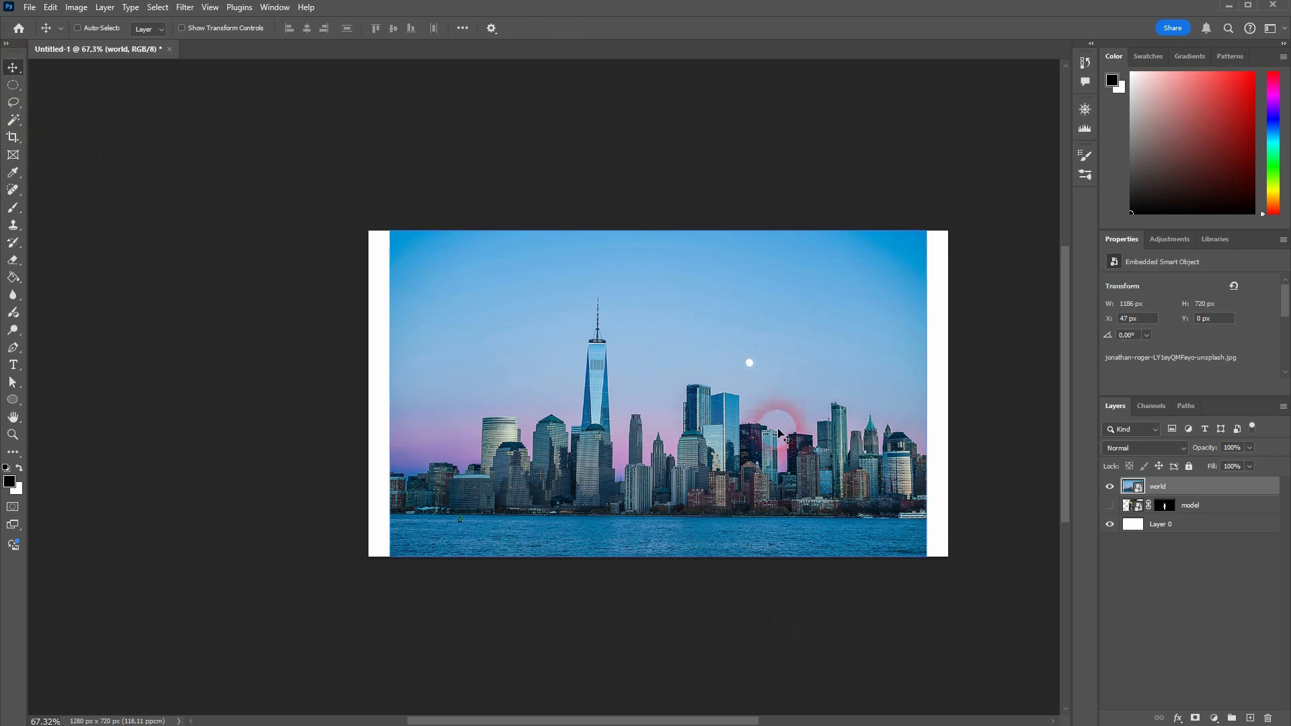
key(ctrl+t)
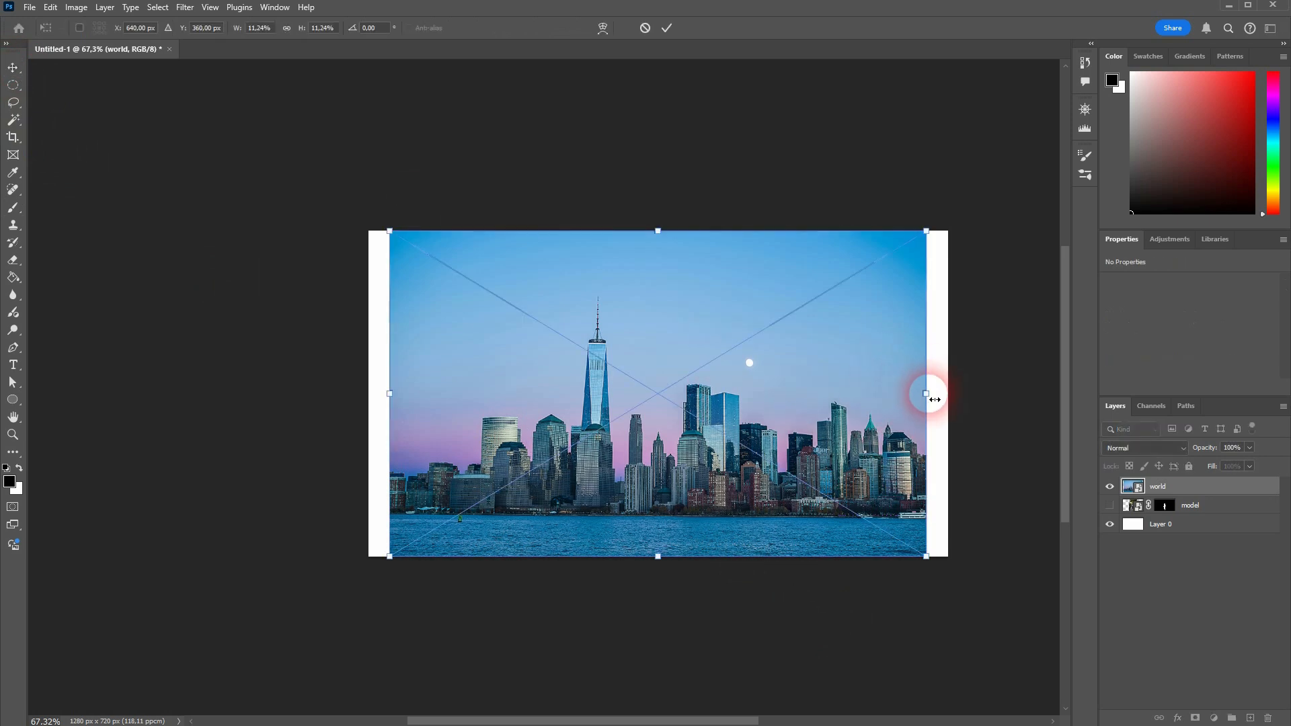
drag(927, 393, 950, 397)
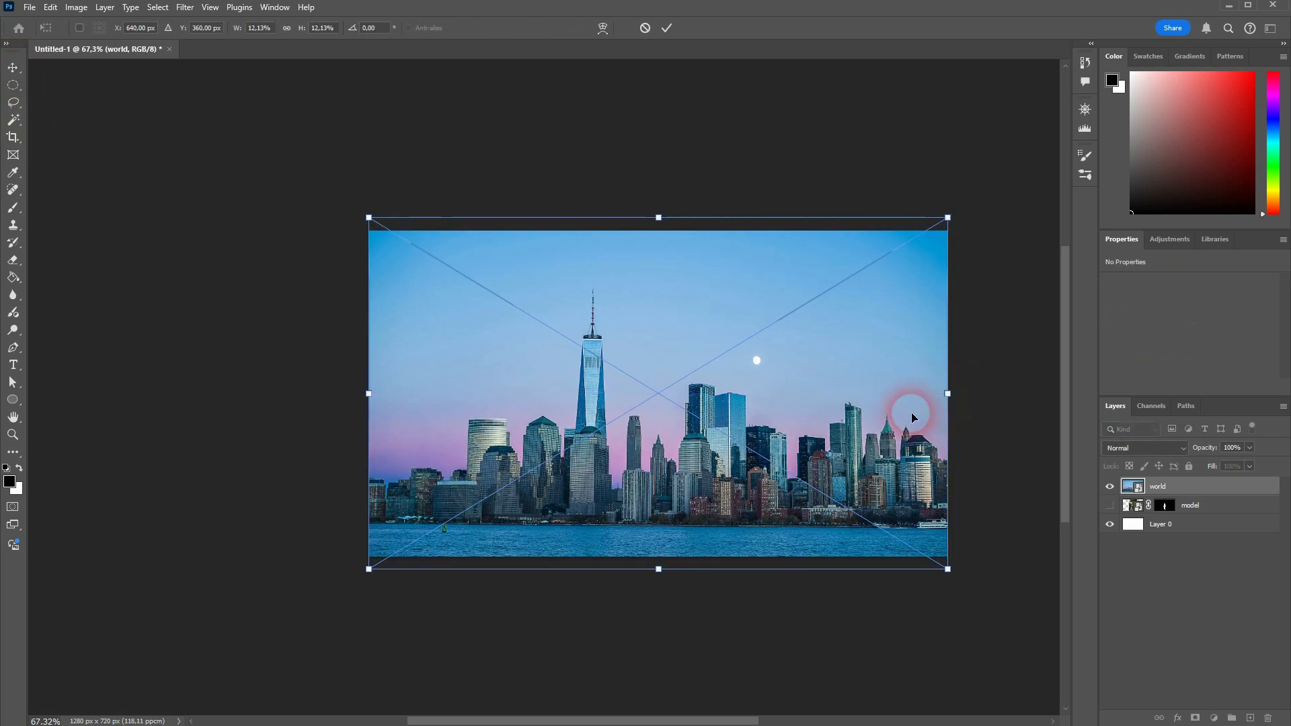
double_click(734, 434)
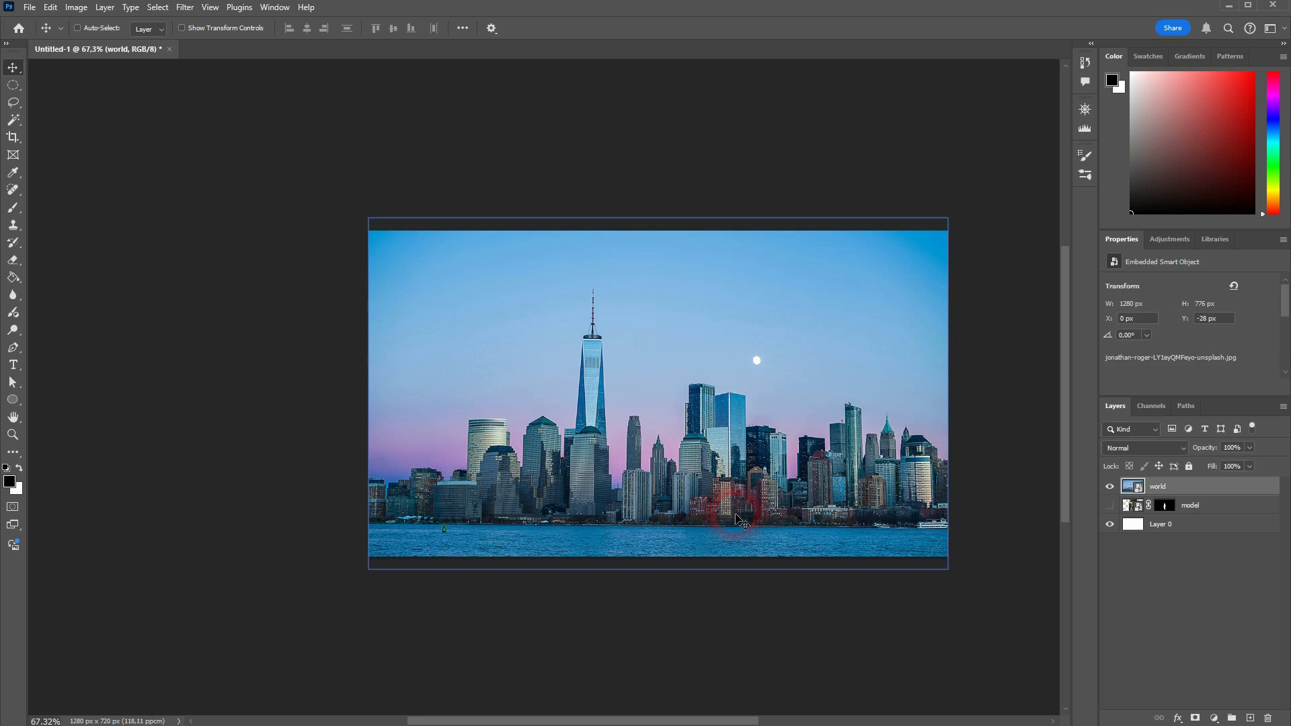
Step: Flip the world layer vertically with Free Transform, align it to the top of the canvas, and commit
click(648, 353)
key(ctrl+t)
right_click(647, 352)
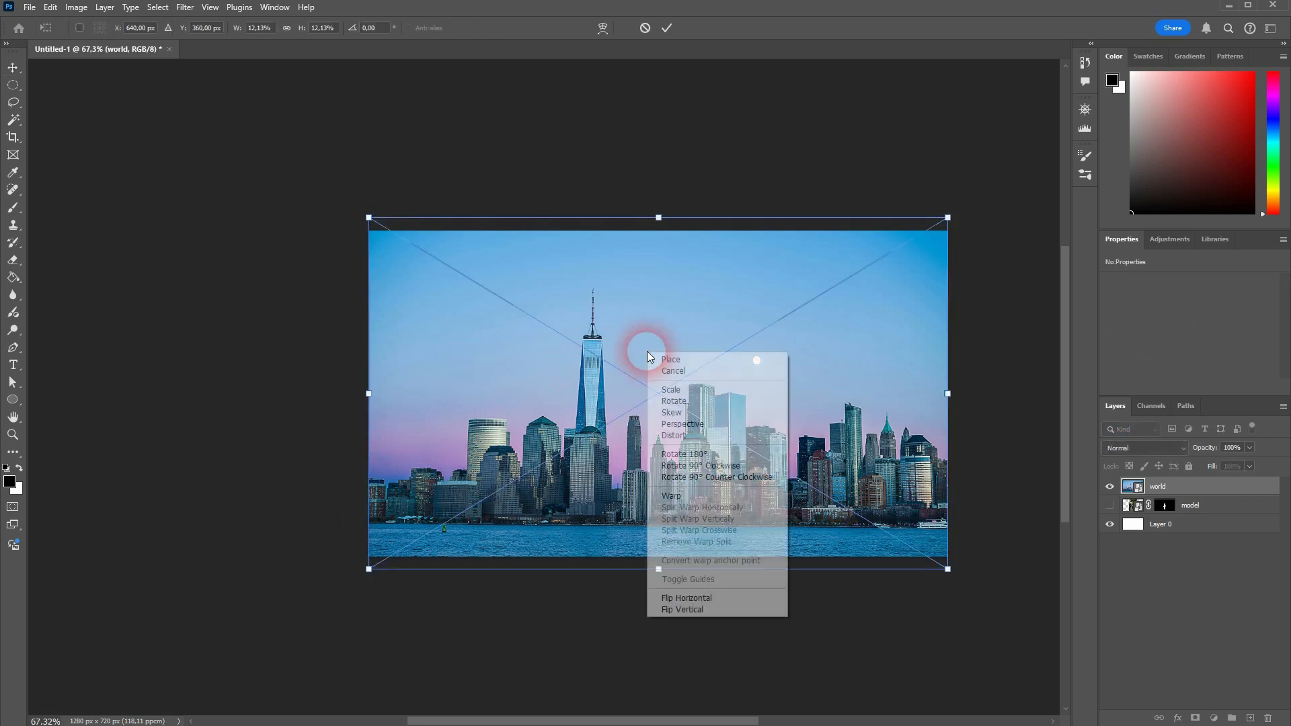
click(714, 609)
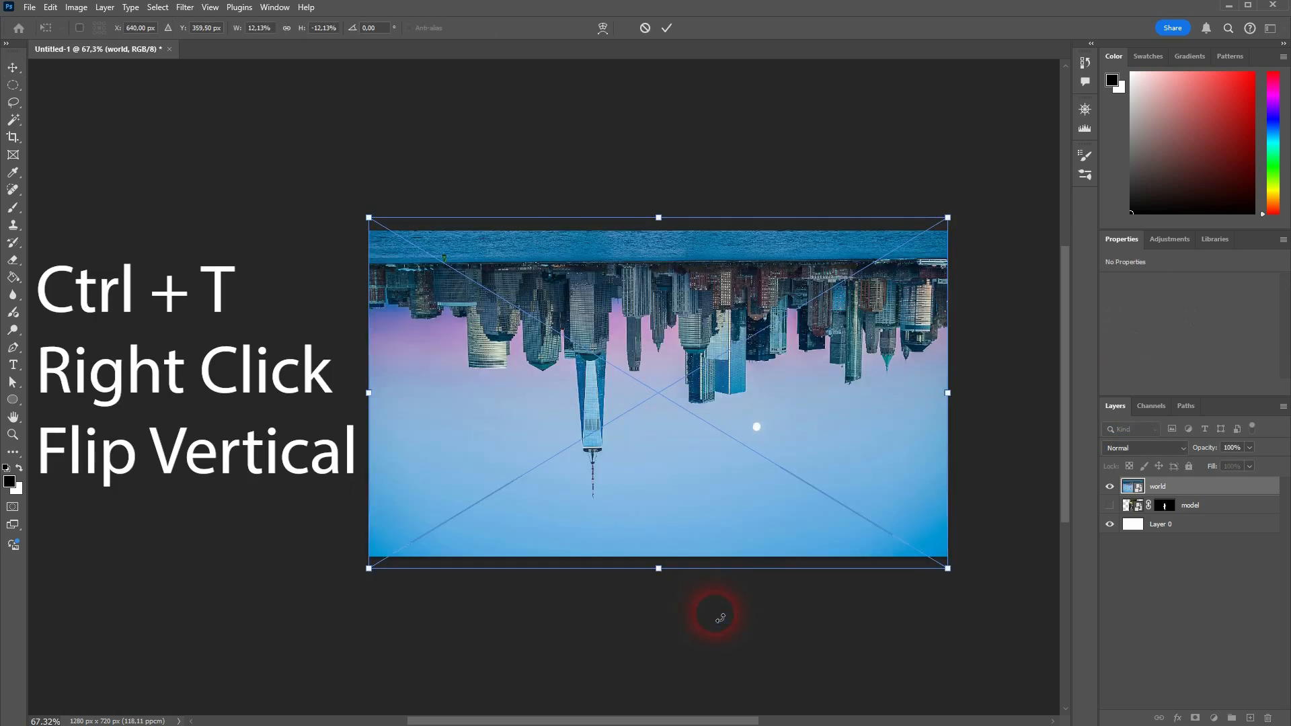
click(600, 308)
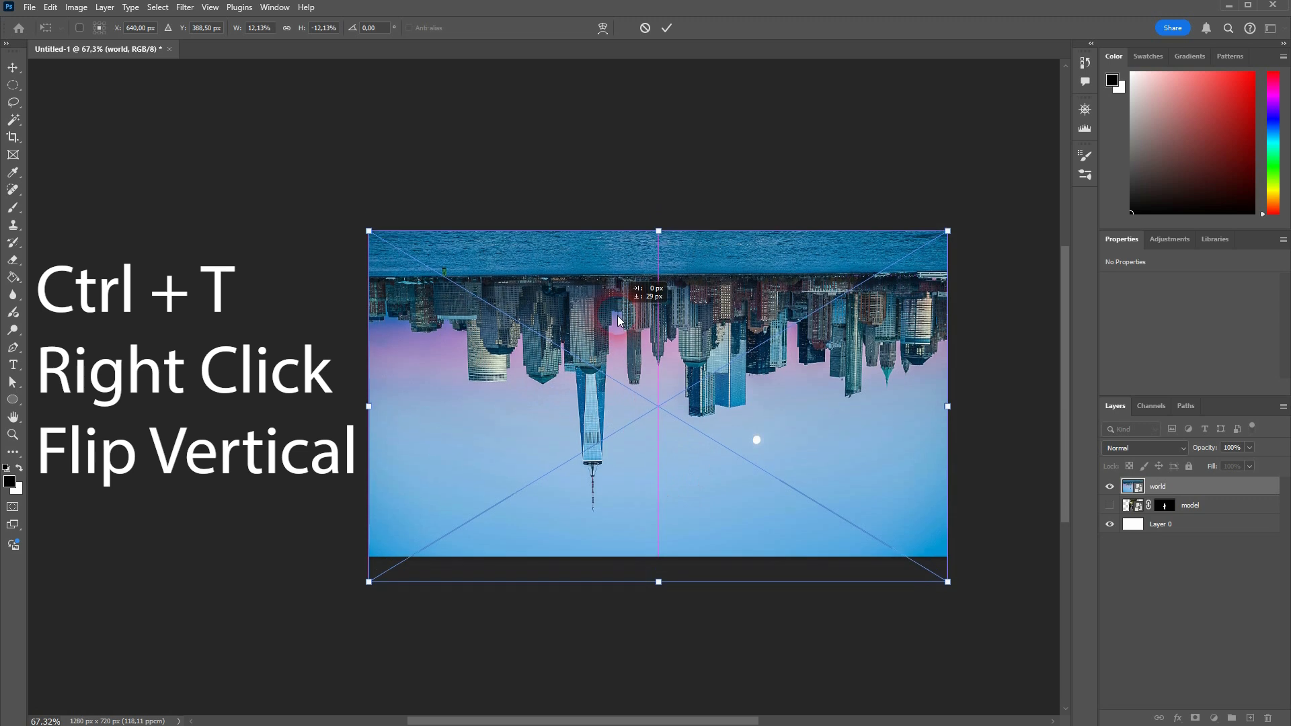
click(726, 400)
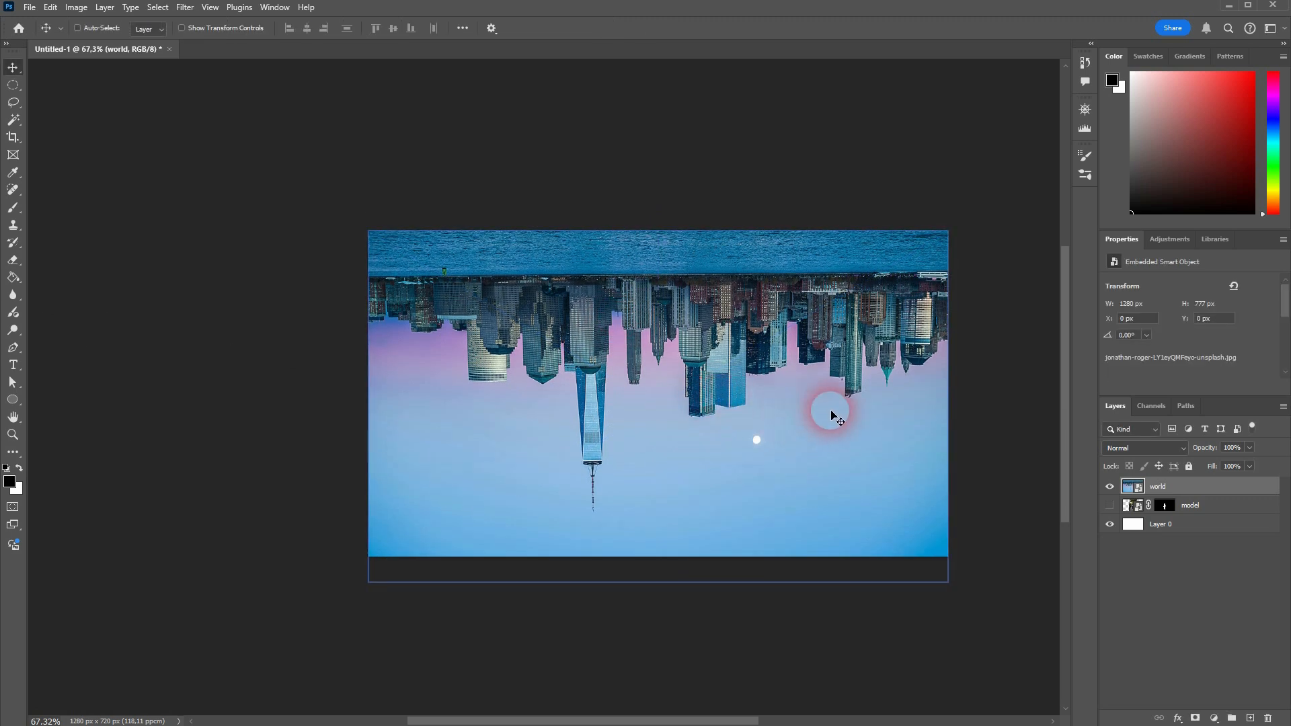
Step: Apply the Polar Coordinates filter to the world layer with the Rectangular to Polar option
click(185, 8)
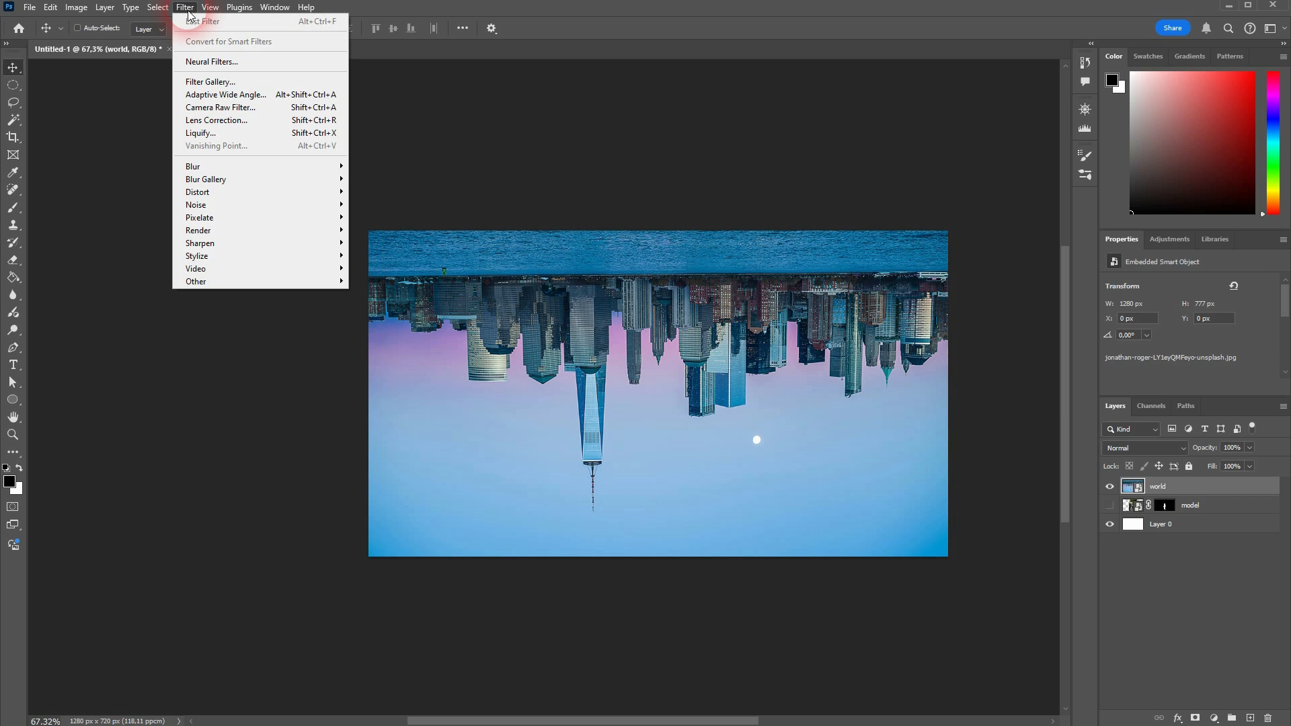
mouse_move(289, 191)
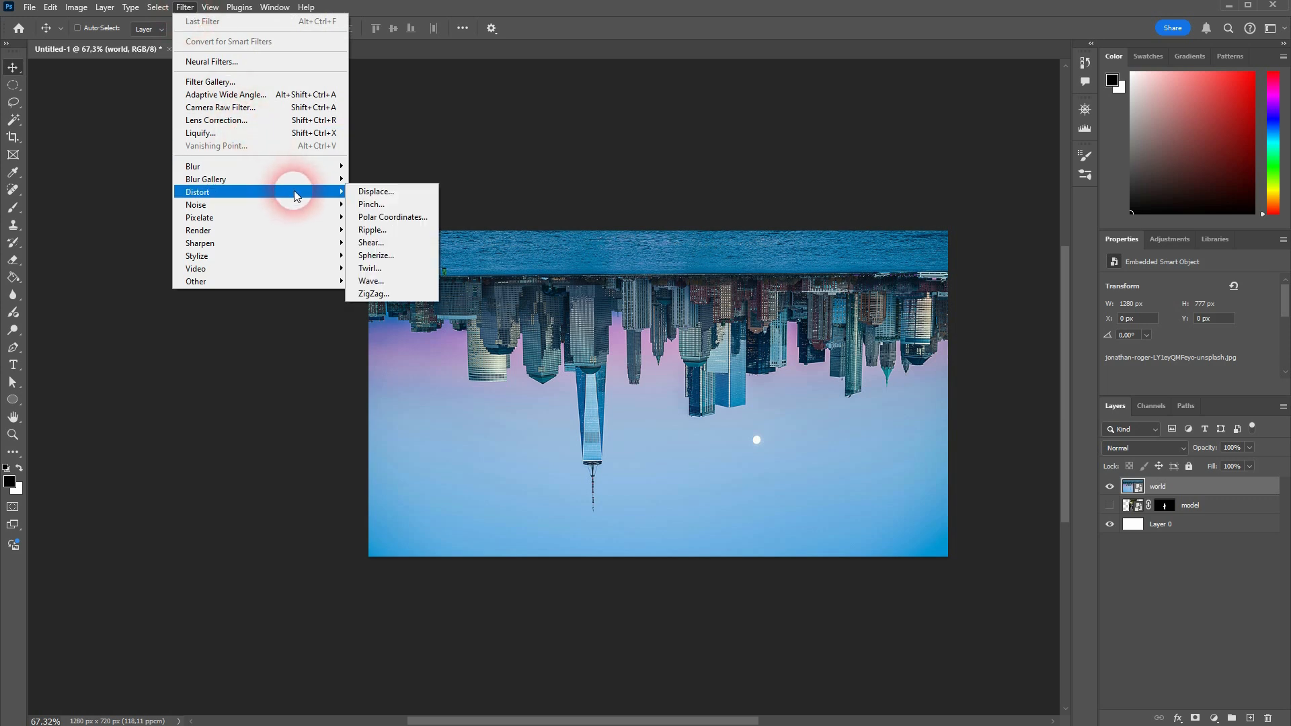
click(421, 216)
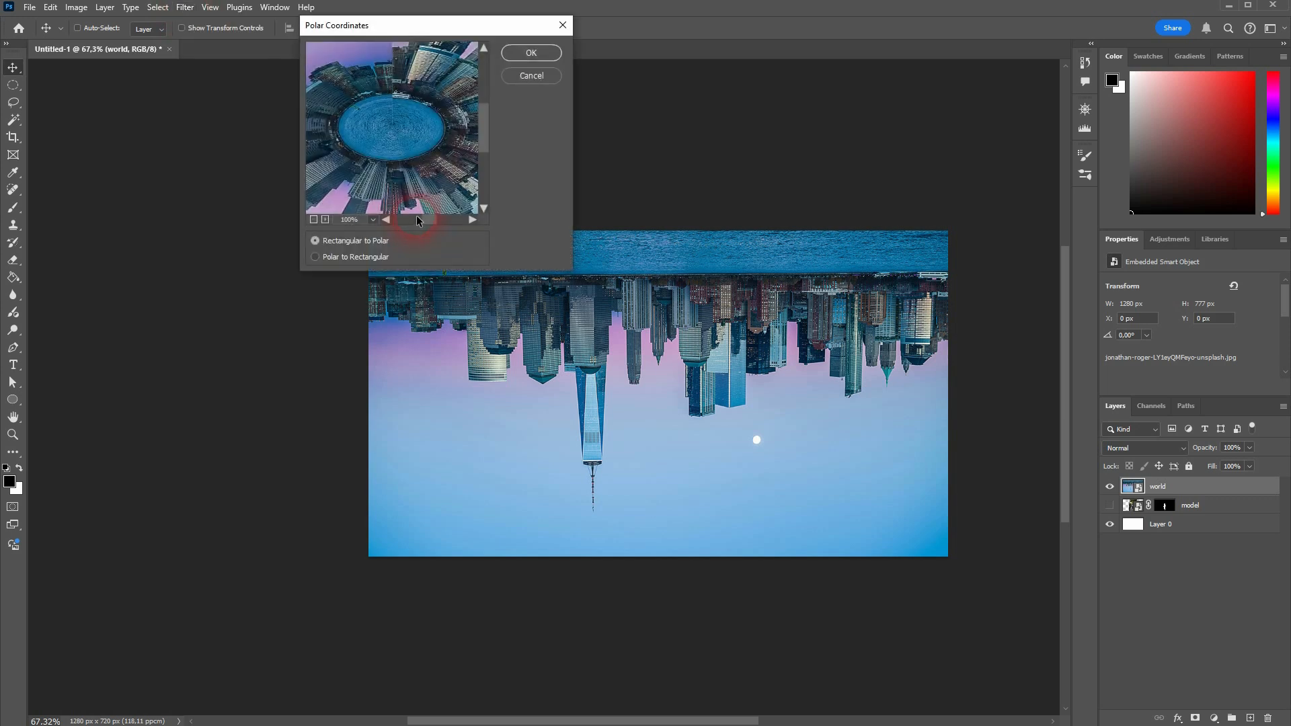
click(313, 220)
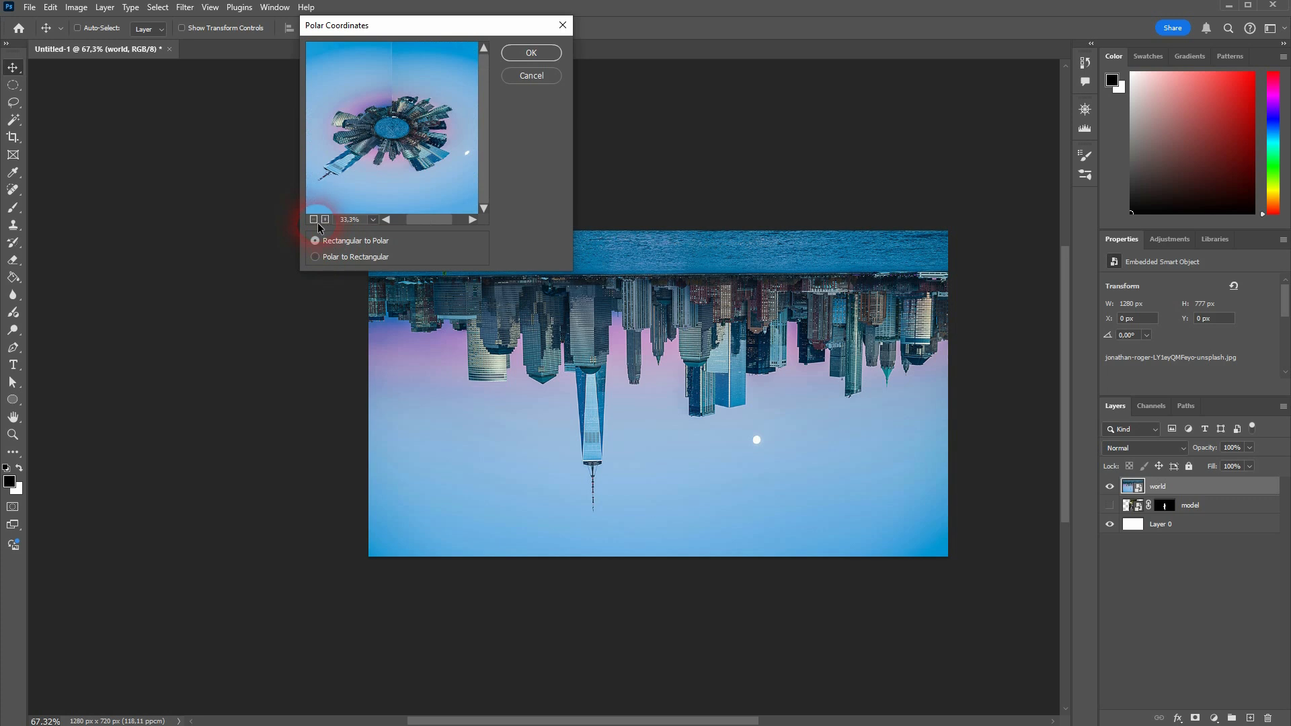
click(315, 257)
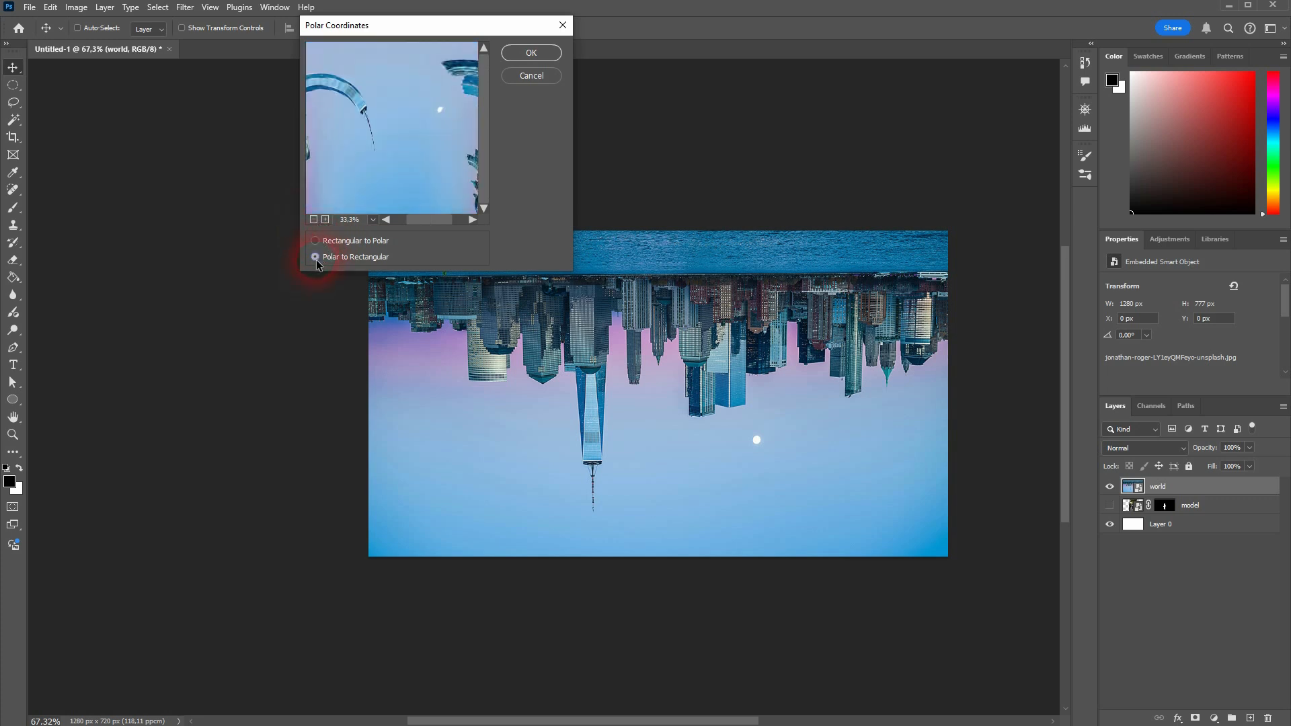
click(313, 220)
click(314, 220)
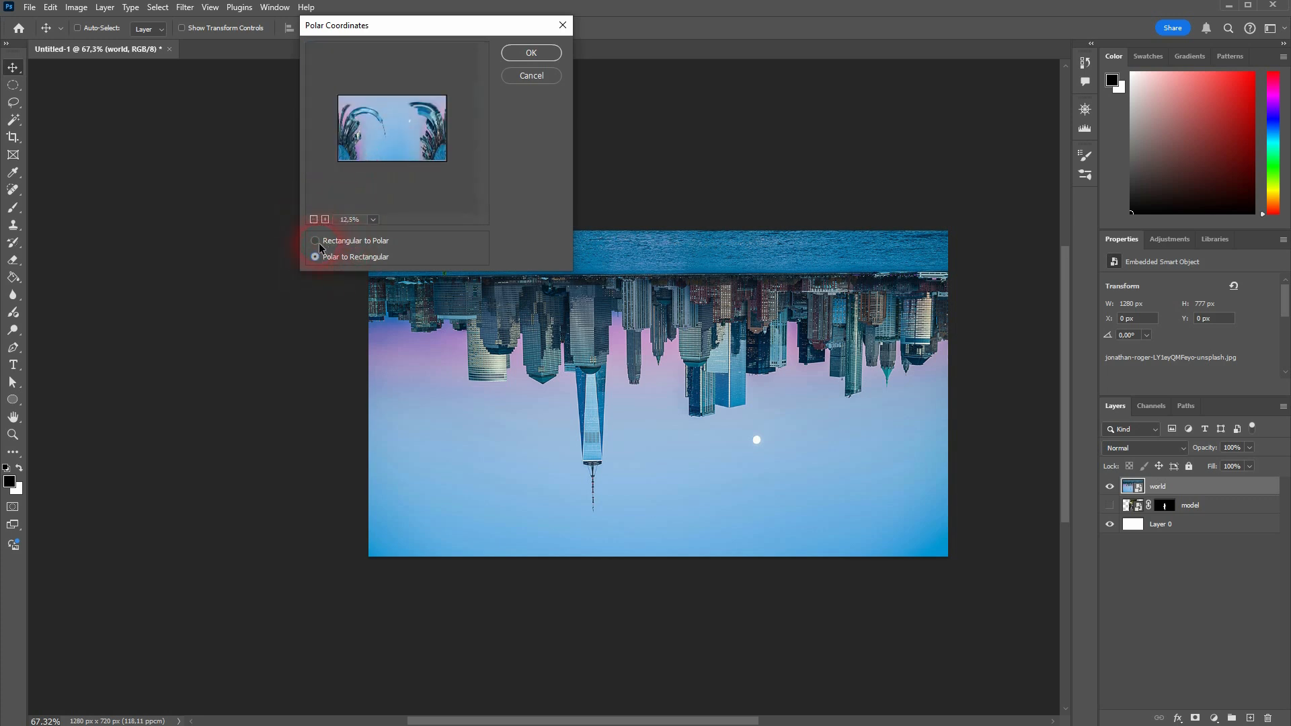
click(316, 242)
click(324, 221)
click(324, 221)
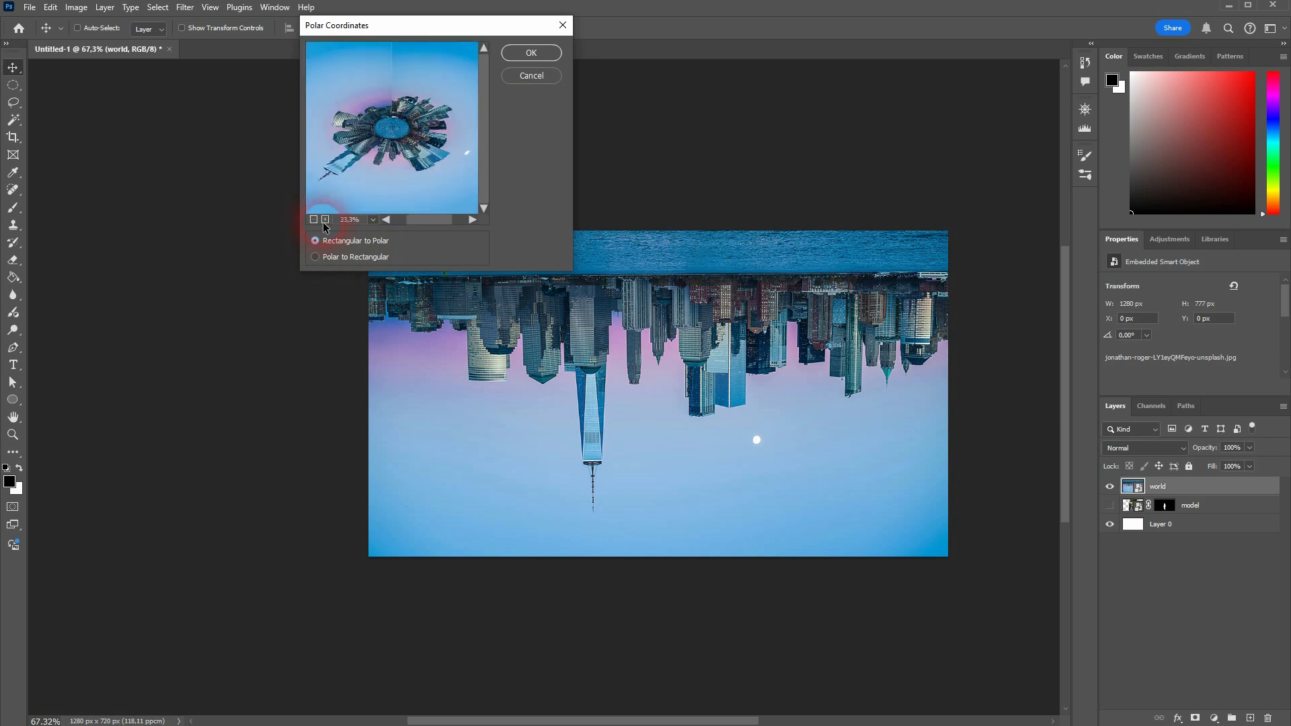
click(536, 57)
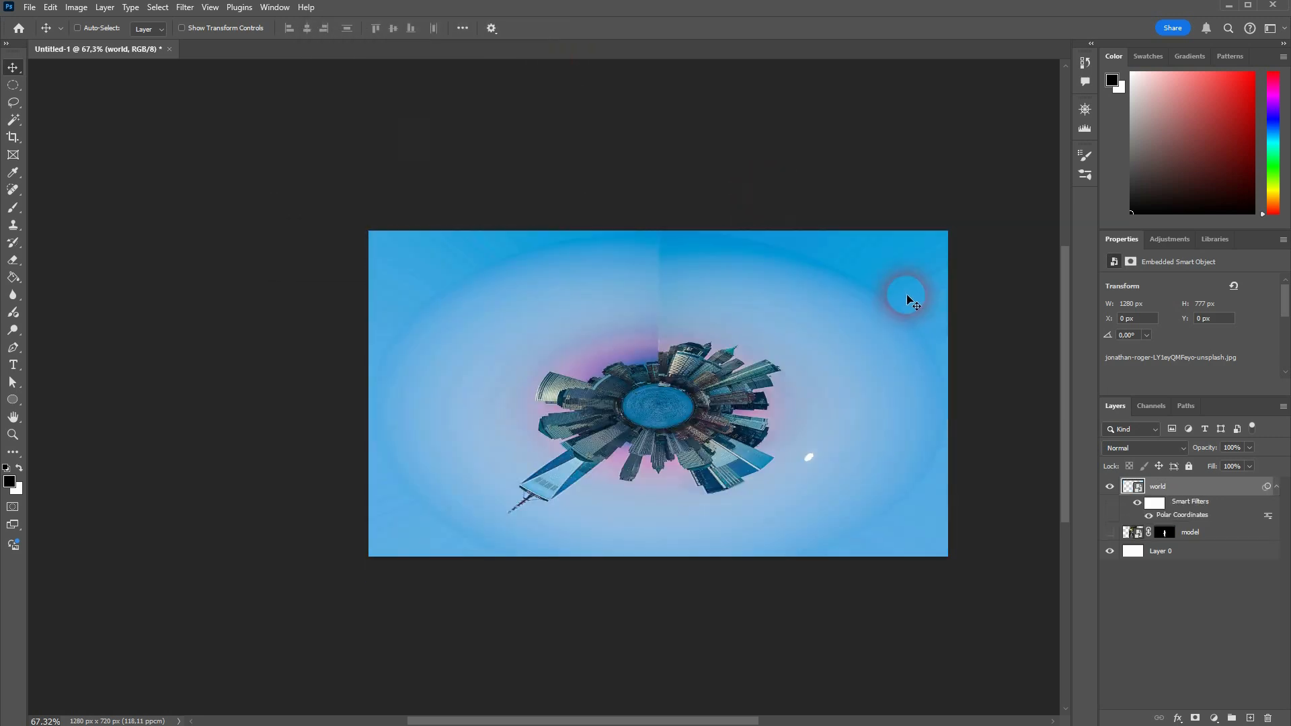
Step: Draw a rectangular marquee selection over the vertical seam from the canvas top down into the planet
scroll(745, 412, up, 3)
scroll(744, 411, up, 1)
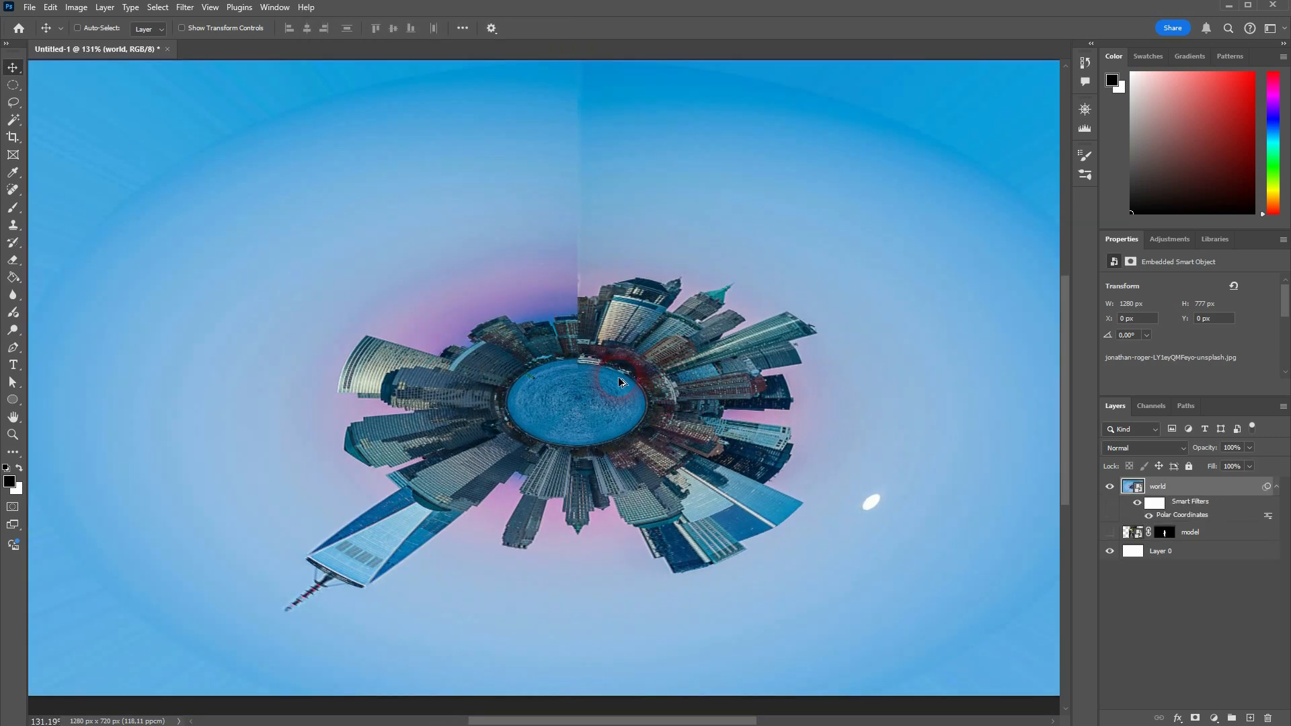
scroll(617, 376, down, 2)
scroll(639, 397, up, 1)
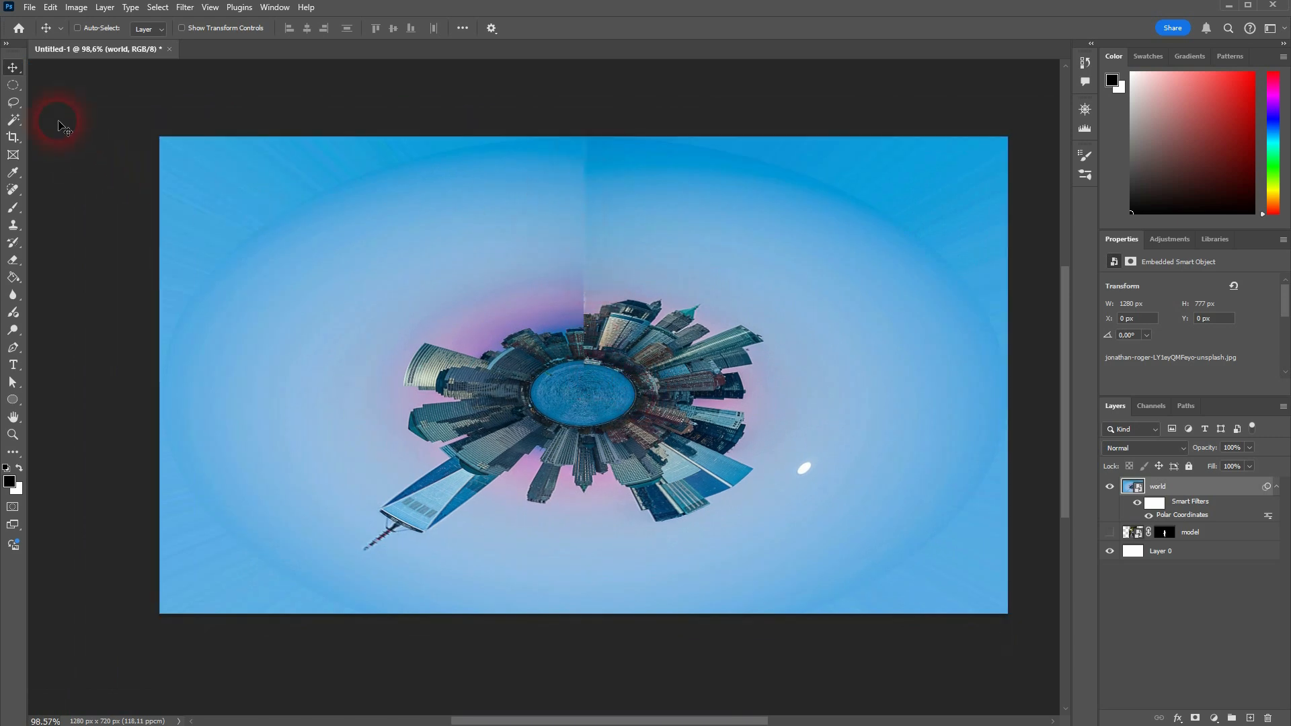
click(13, 85)
click(61, 86)
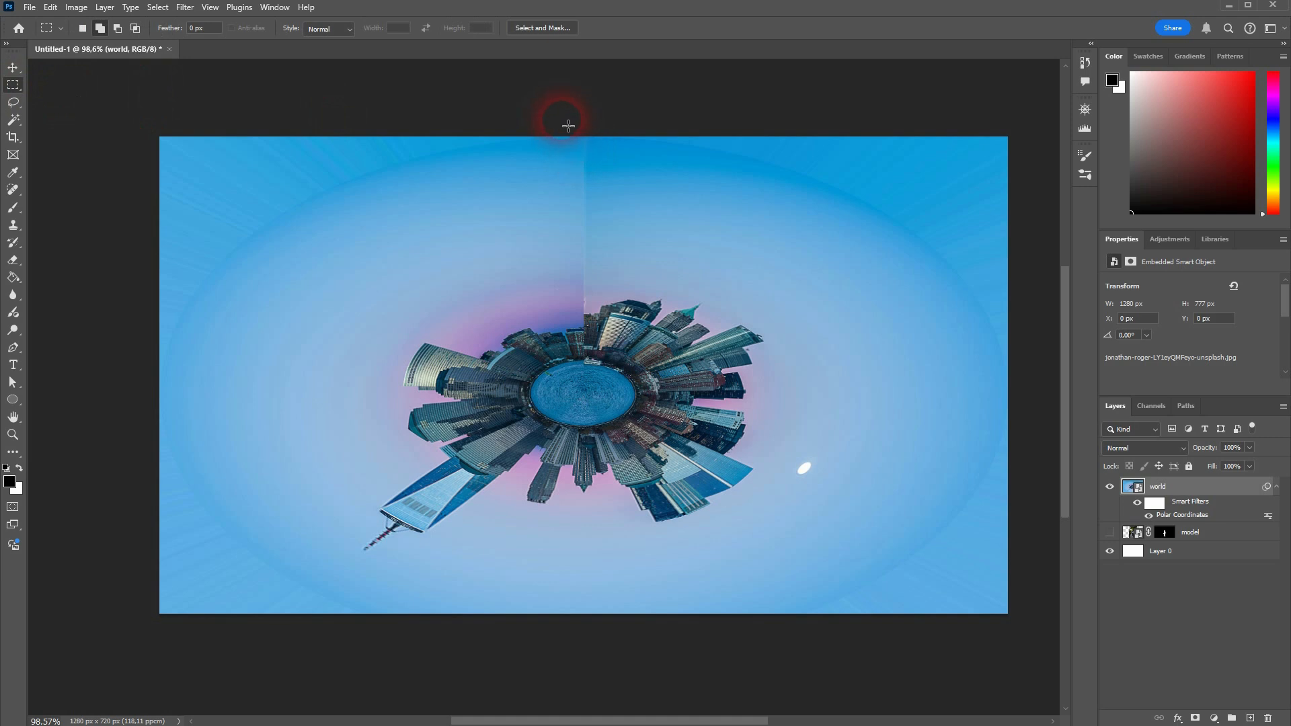
drag(568, 126, 604, 400)
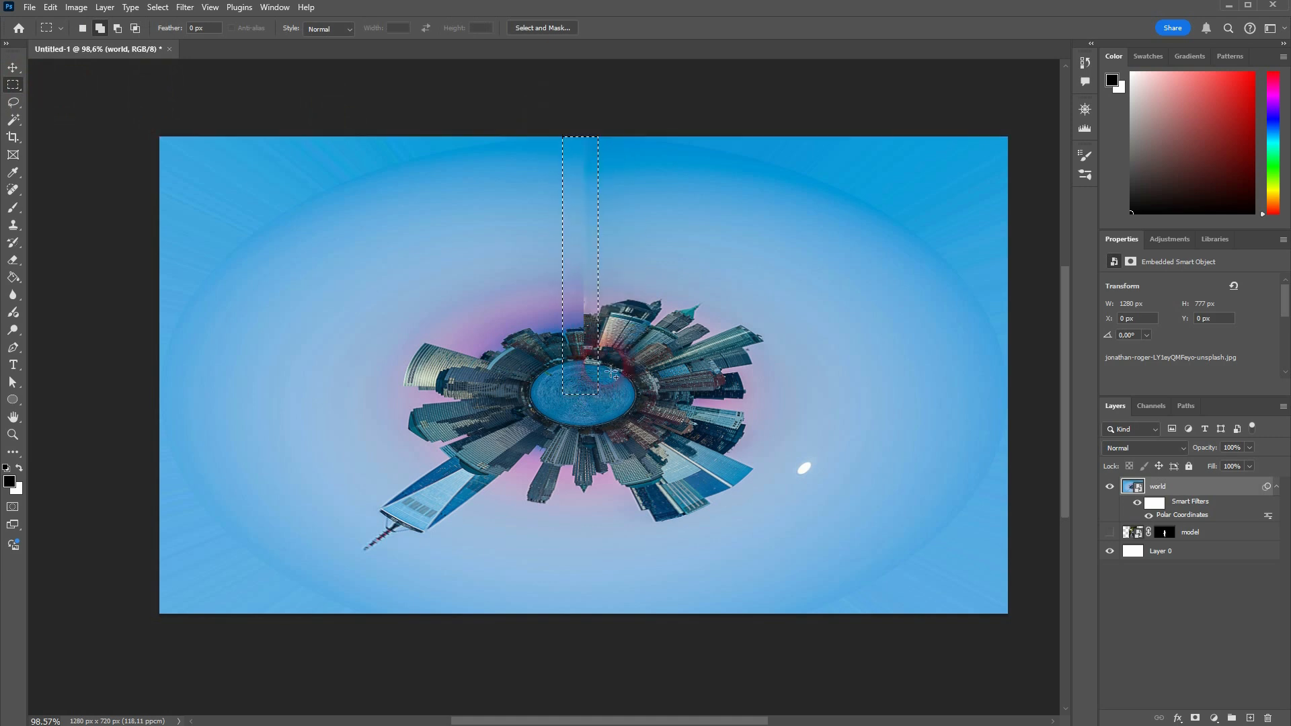
Step: Show the Contextual Task Bar again and run Generative Fill on the seam selection without a prompt
click(281, 9)
click(306, 555)
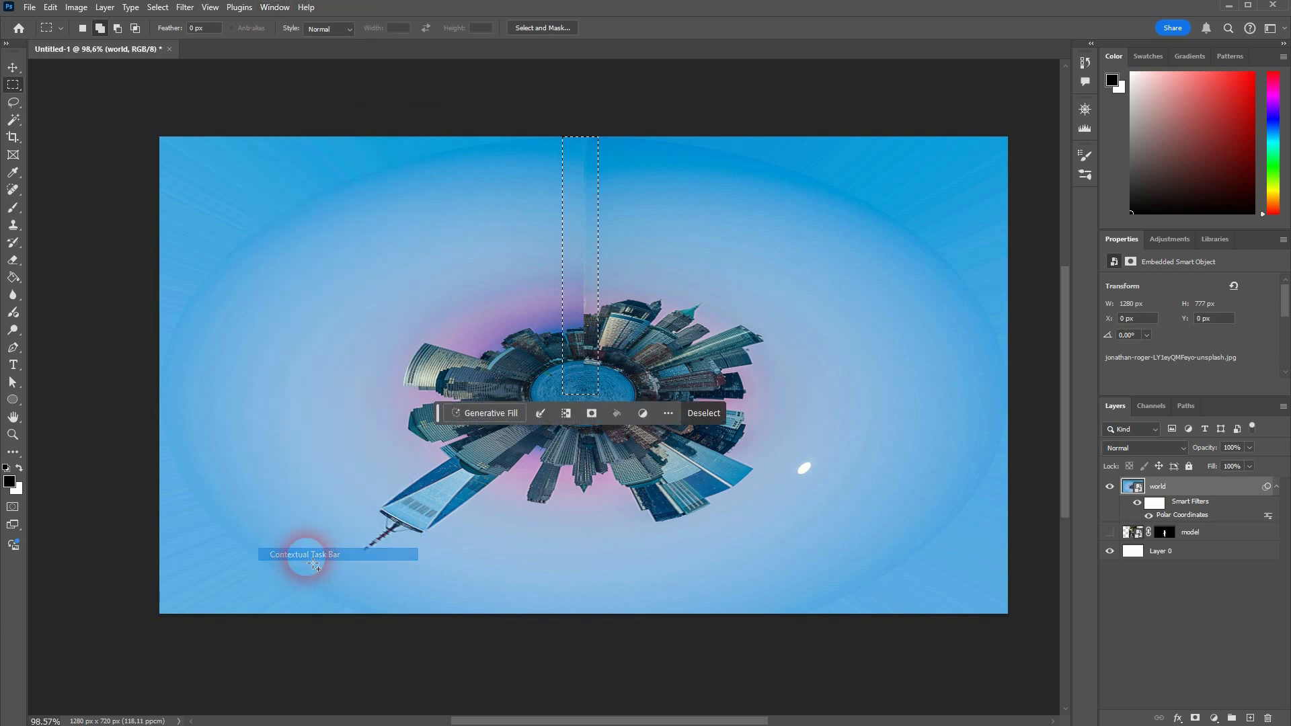
click(484, 414)
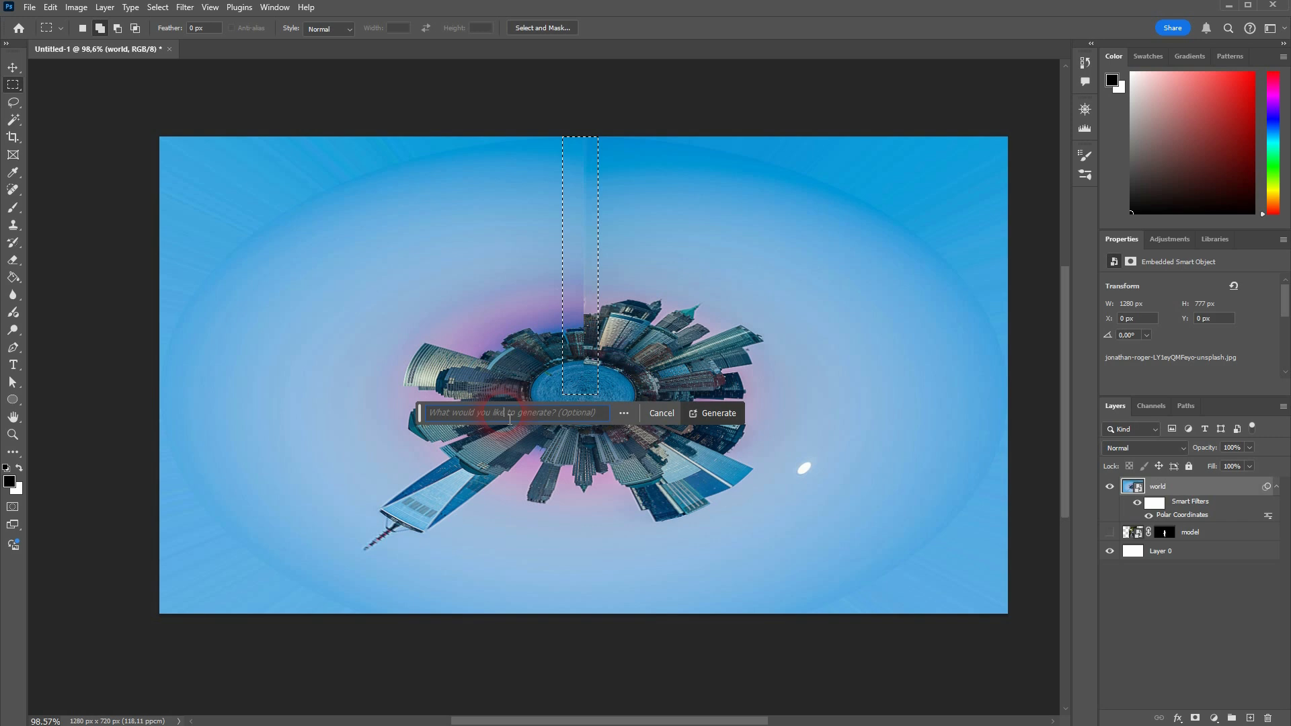
click(712, 413)
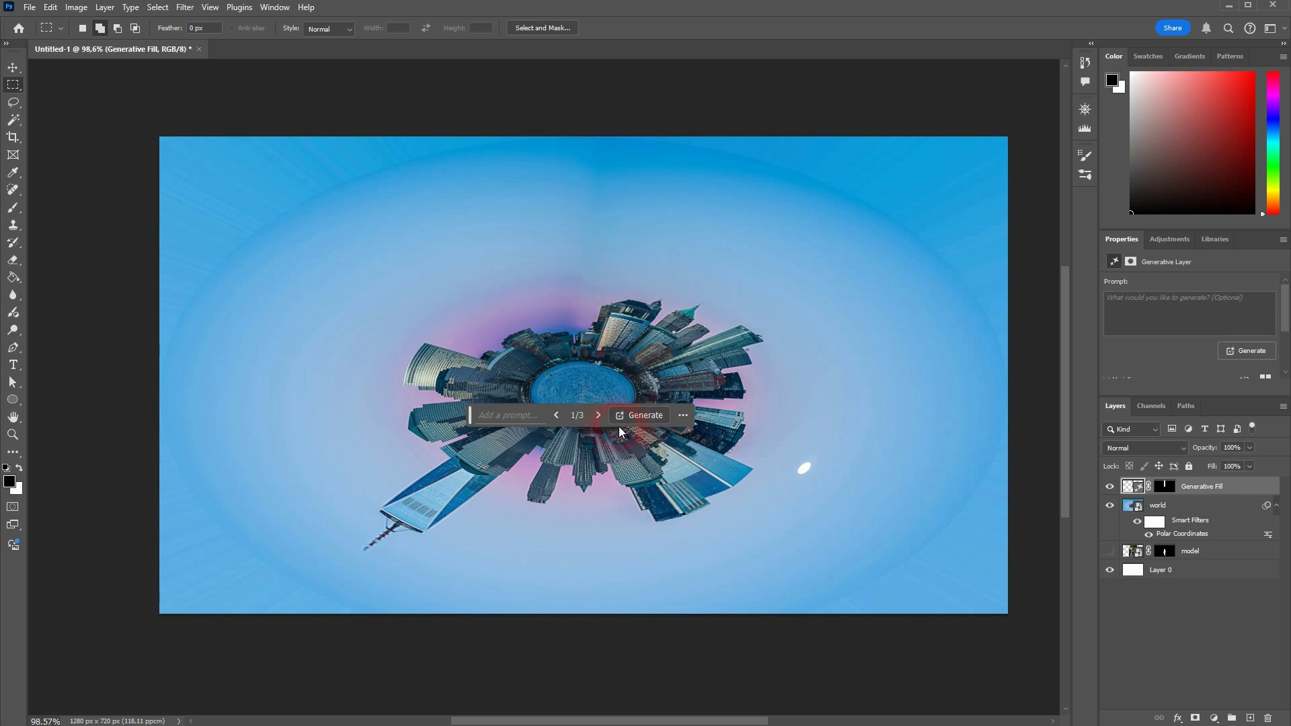
Step: Browse the three Generative Fill variations, keep the first one, and hide the task bar
click(596, 415)
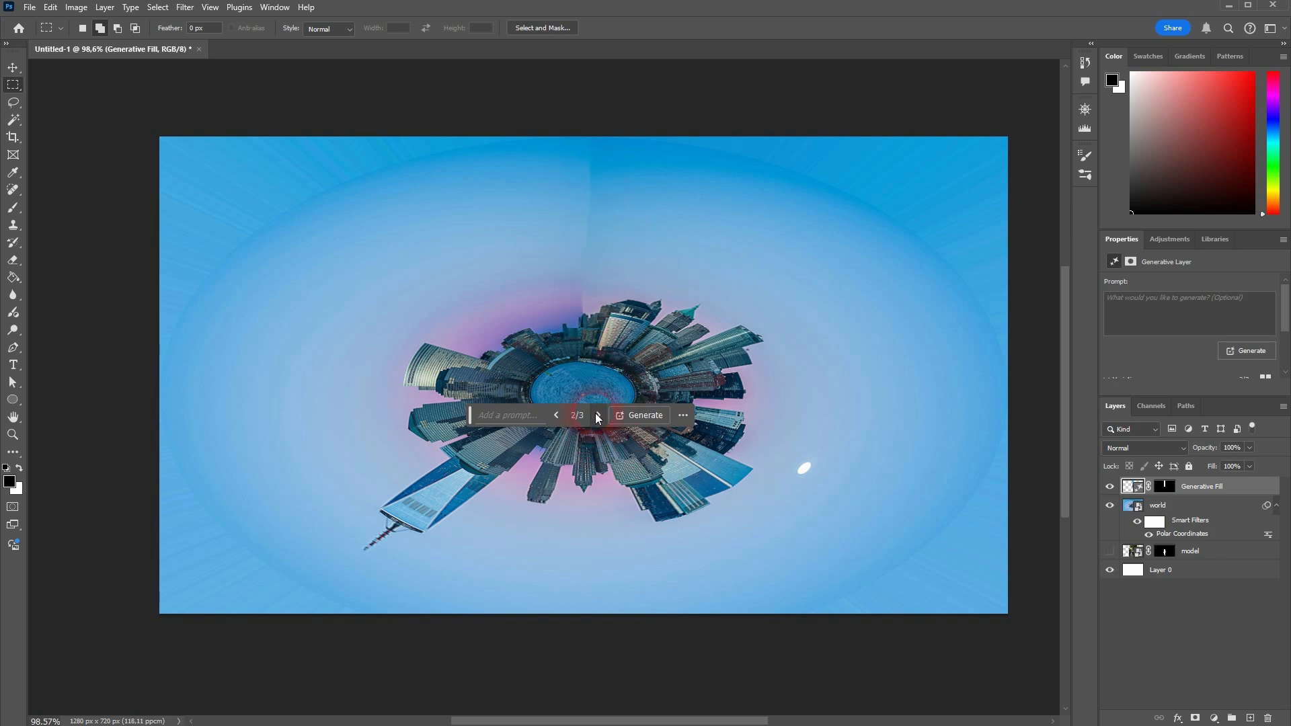
click(596, 415)
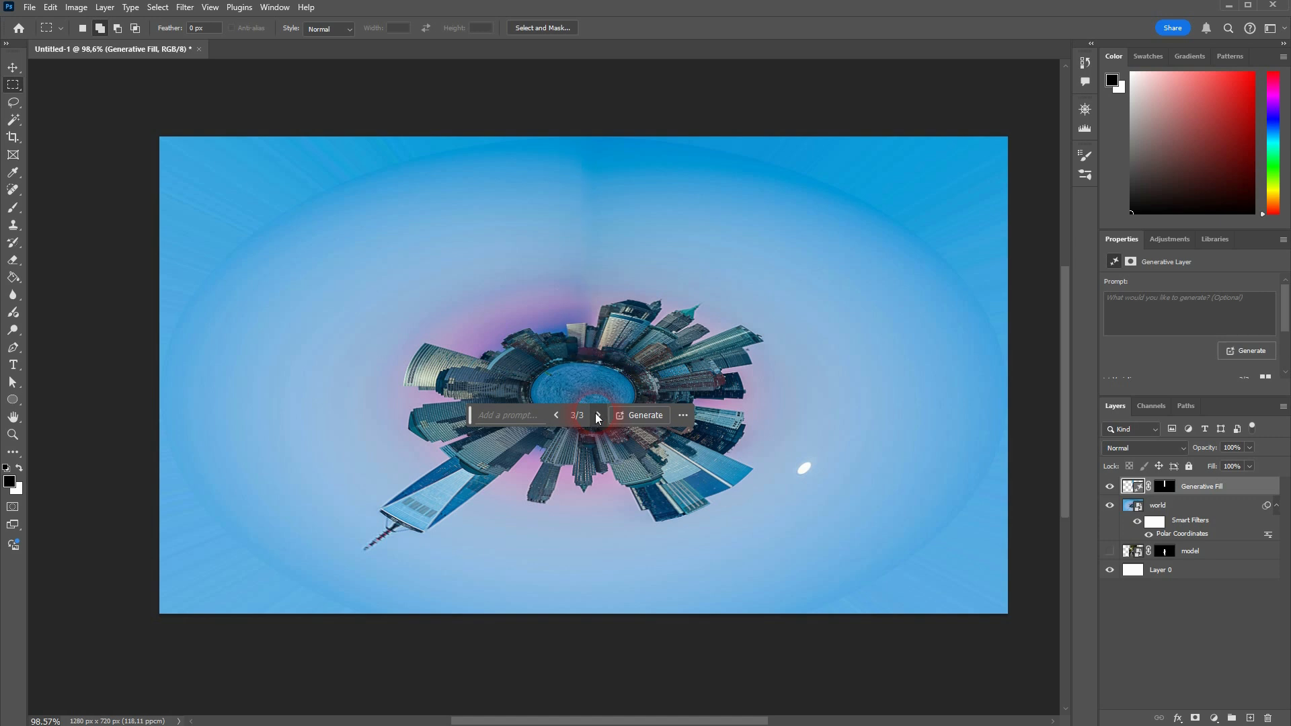
click(556, 416)
click(556, 416)
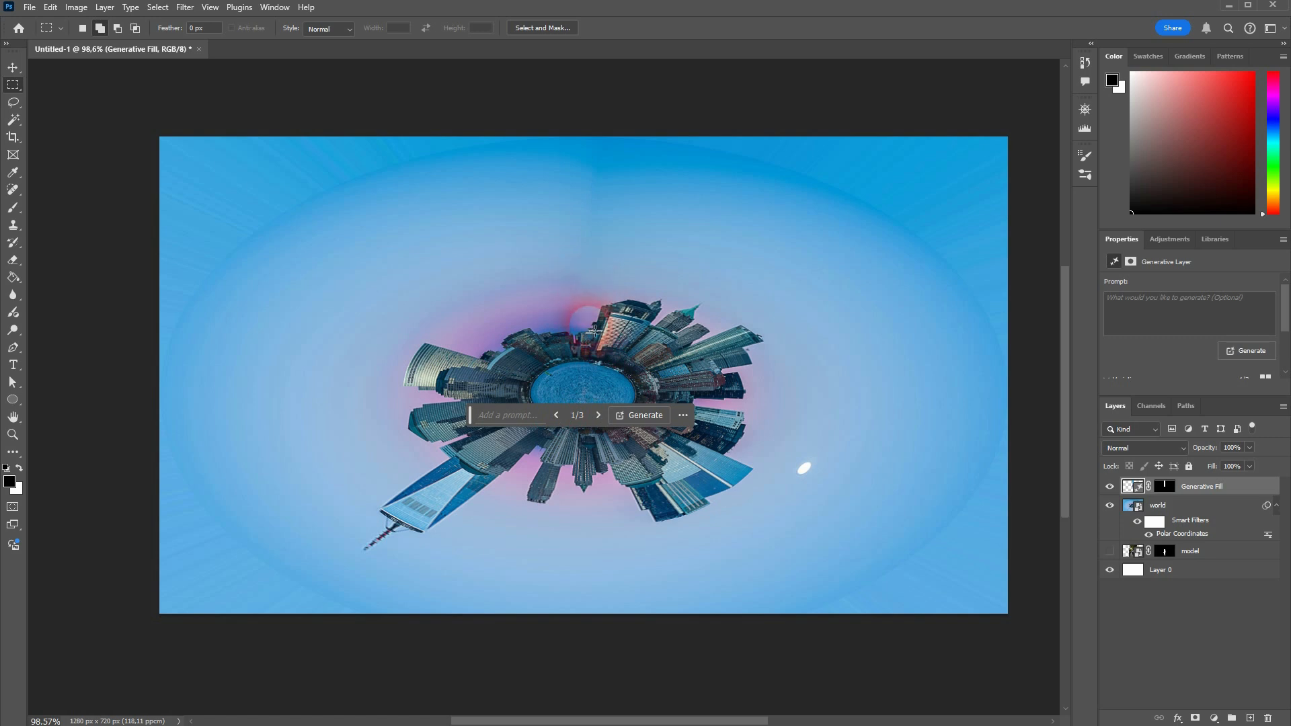
click(683, 416)
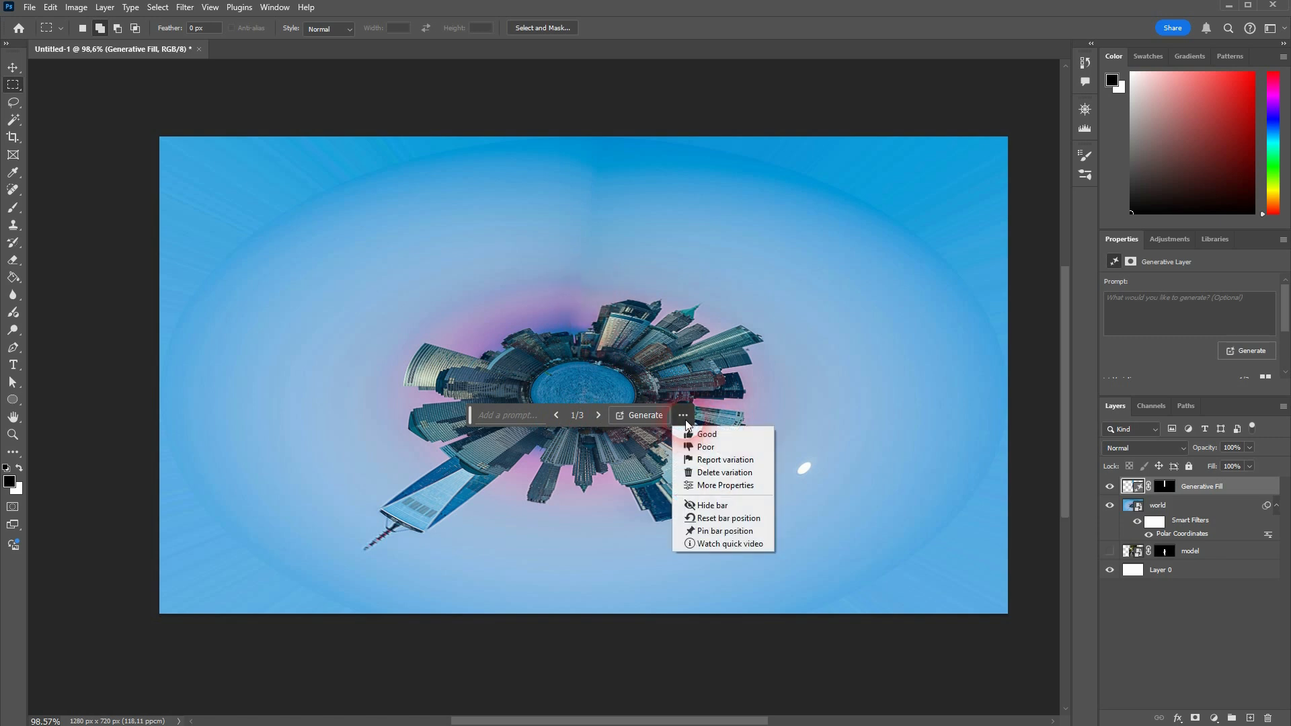
click(723, 507)
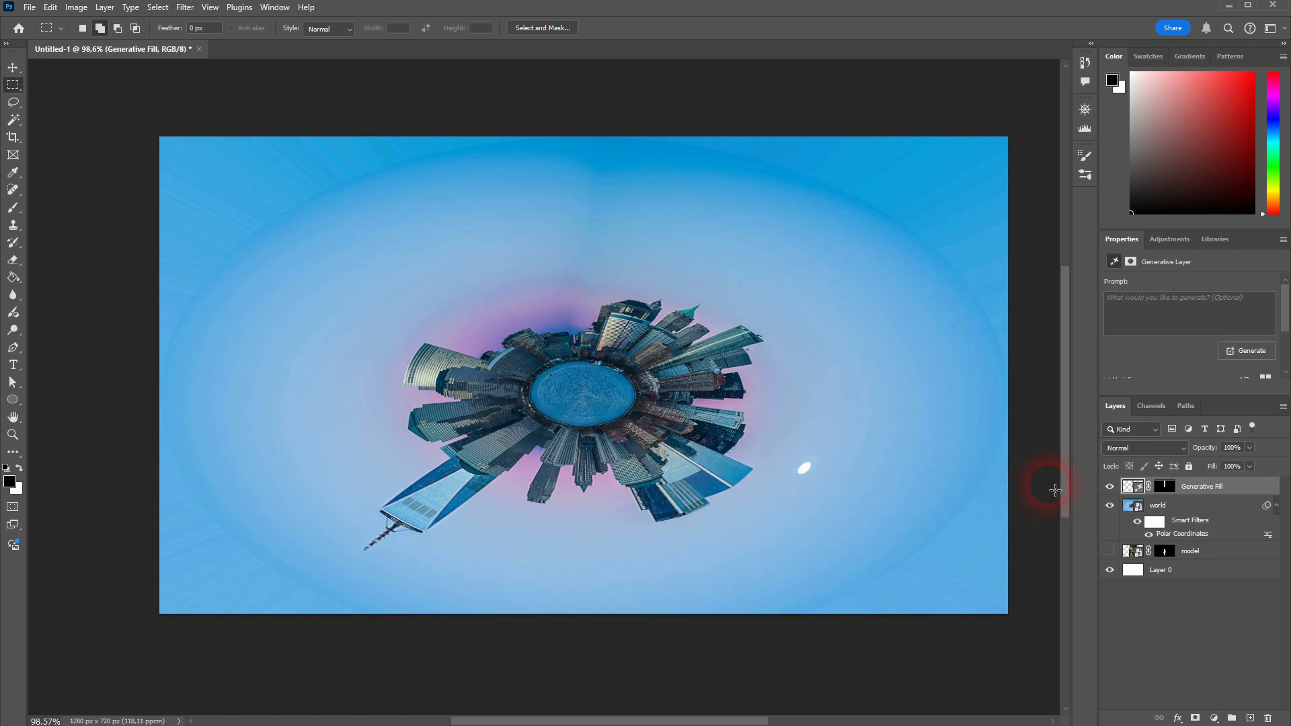
Step: Toggle the Generative Fill layer's visibility to compare the seam with and without the fill
click(1208, 489)
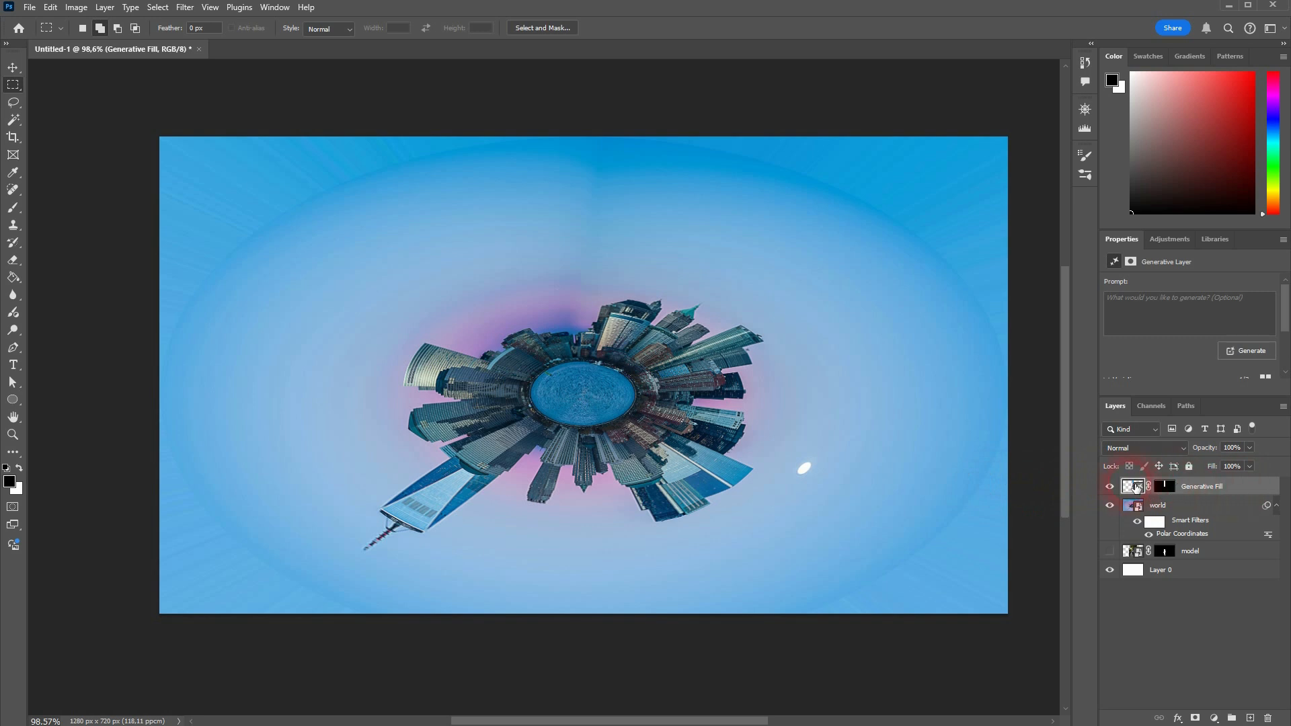
click(1113, 487)
click(1110, 487)
click(1112, 487)
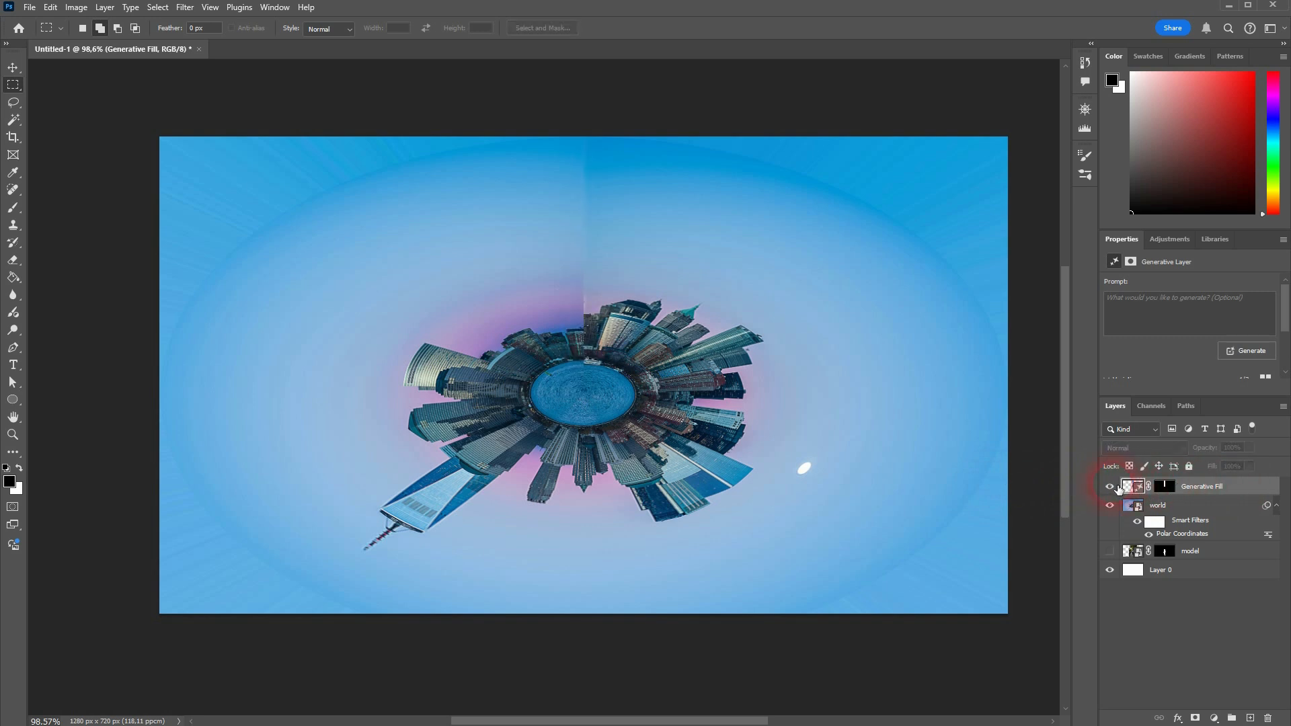
click(1111, 486)
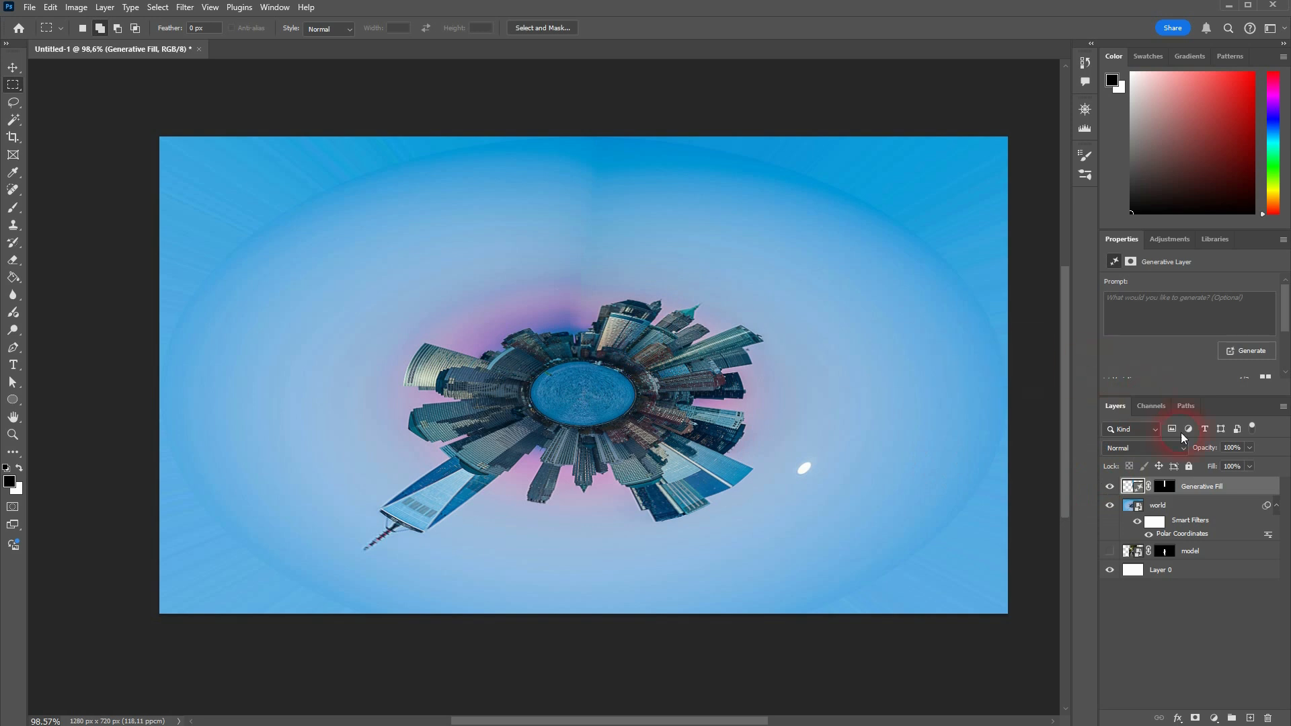
Step: Move the model layer to the top of the layer stack and make it visible
drag(1231, 561, 1209, 486)
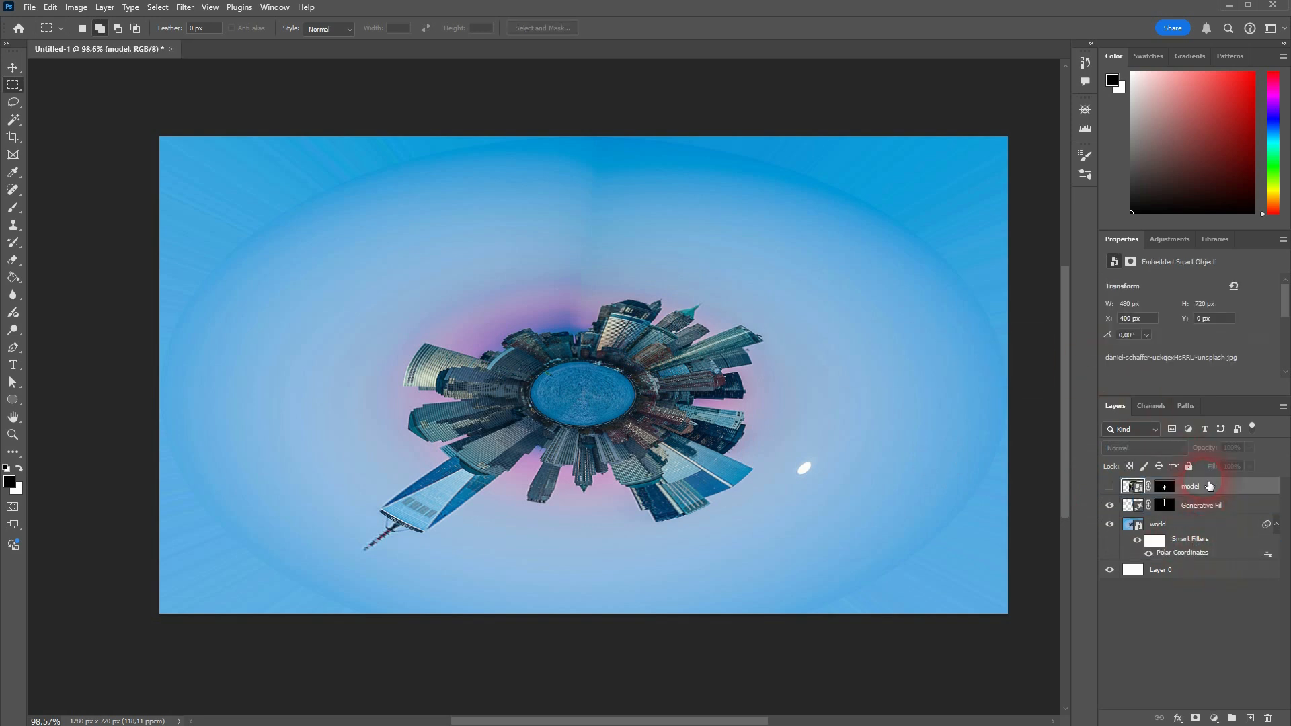
click(1109, 486)
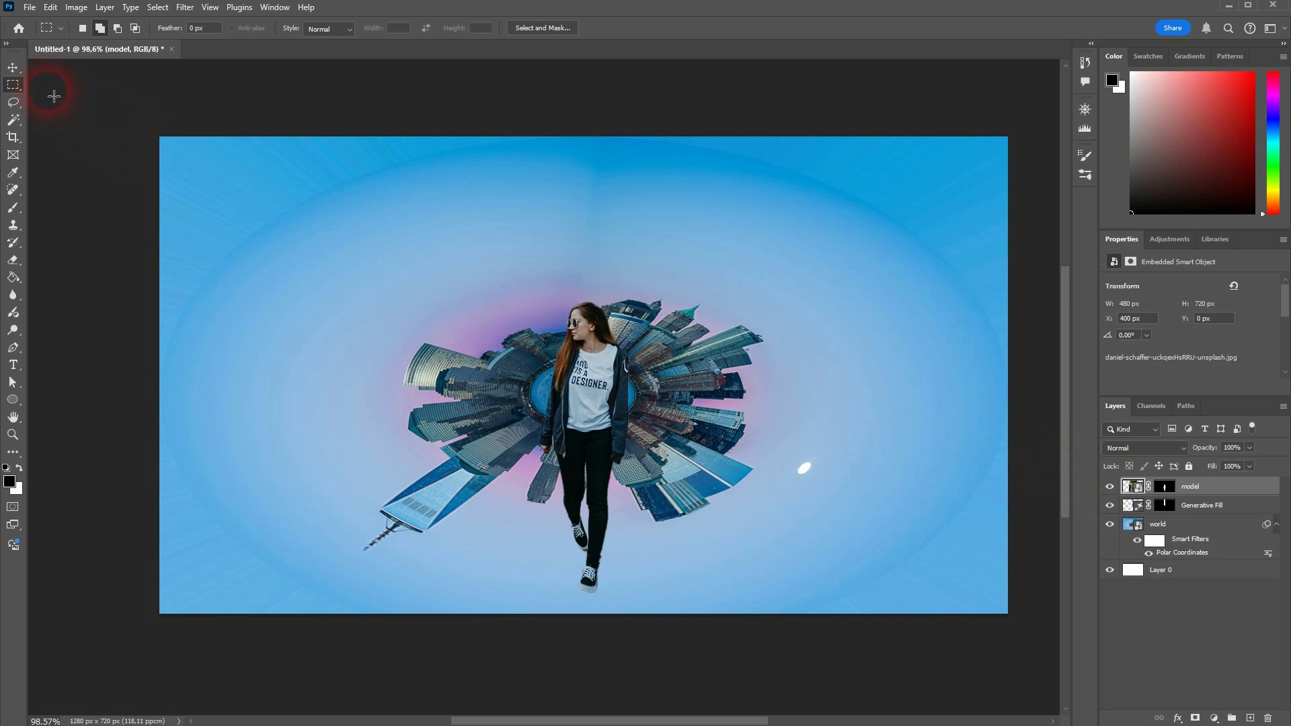
Step: Scale the model down to about 83% with Free Transform and place her feet standing on the planet
click(12, 69)
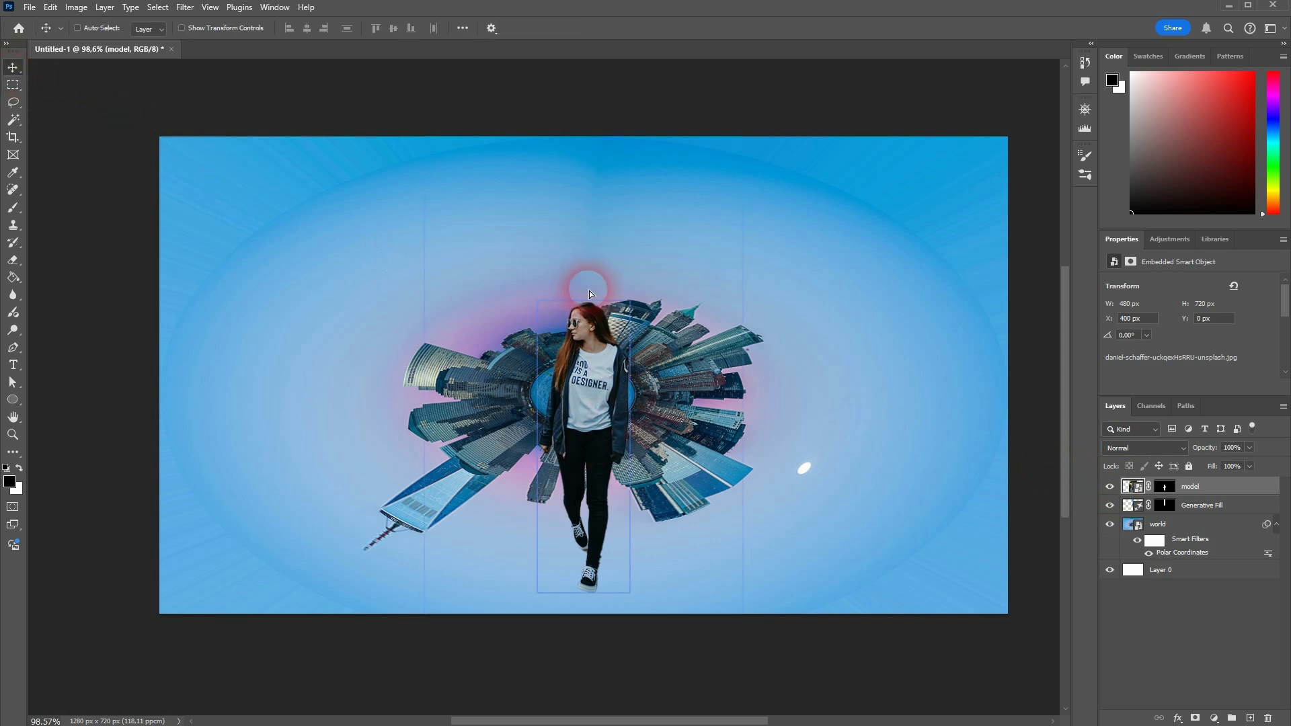
mouse_move(589, 294)
mouse_down()
mouse_move(586, 313)
mouse_move(586, 285)
mouse_up()
key(ctrl+t)
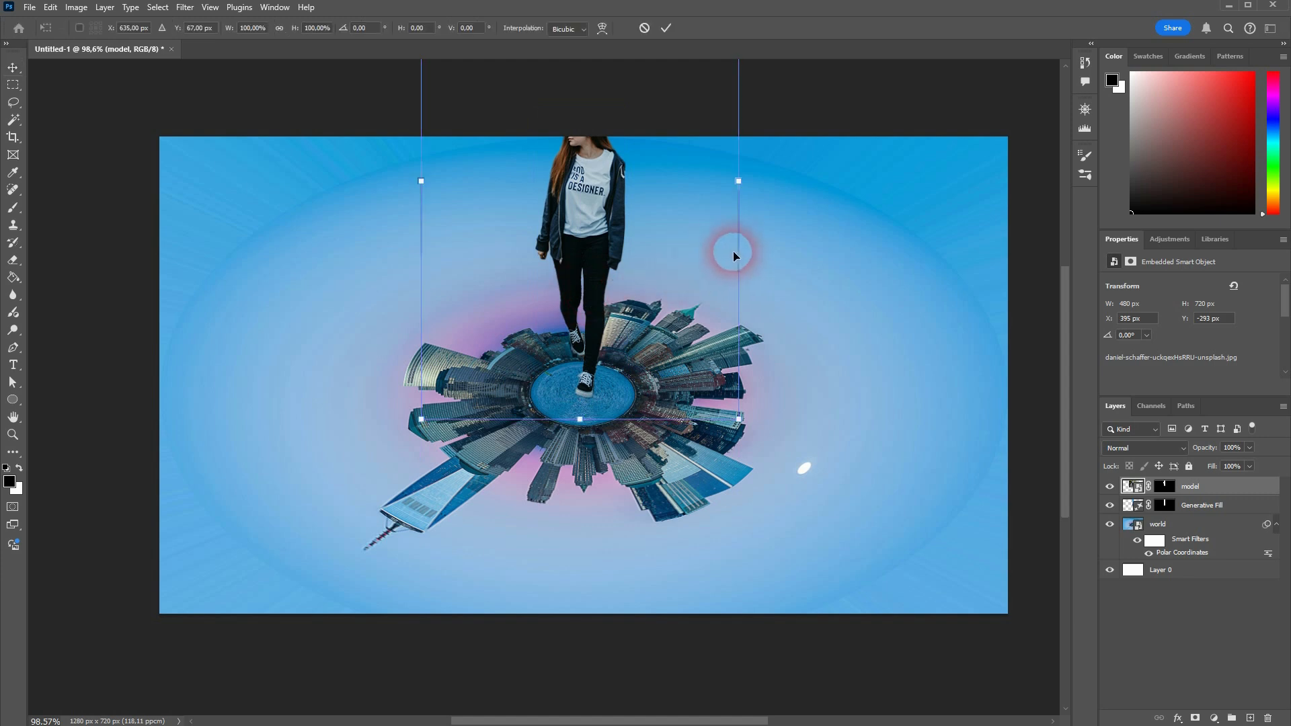
drag(738, 181, 673, 181)
drag(589, 201, 597, 274)
click(591, 117)
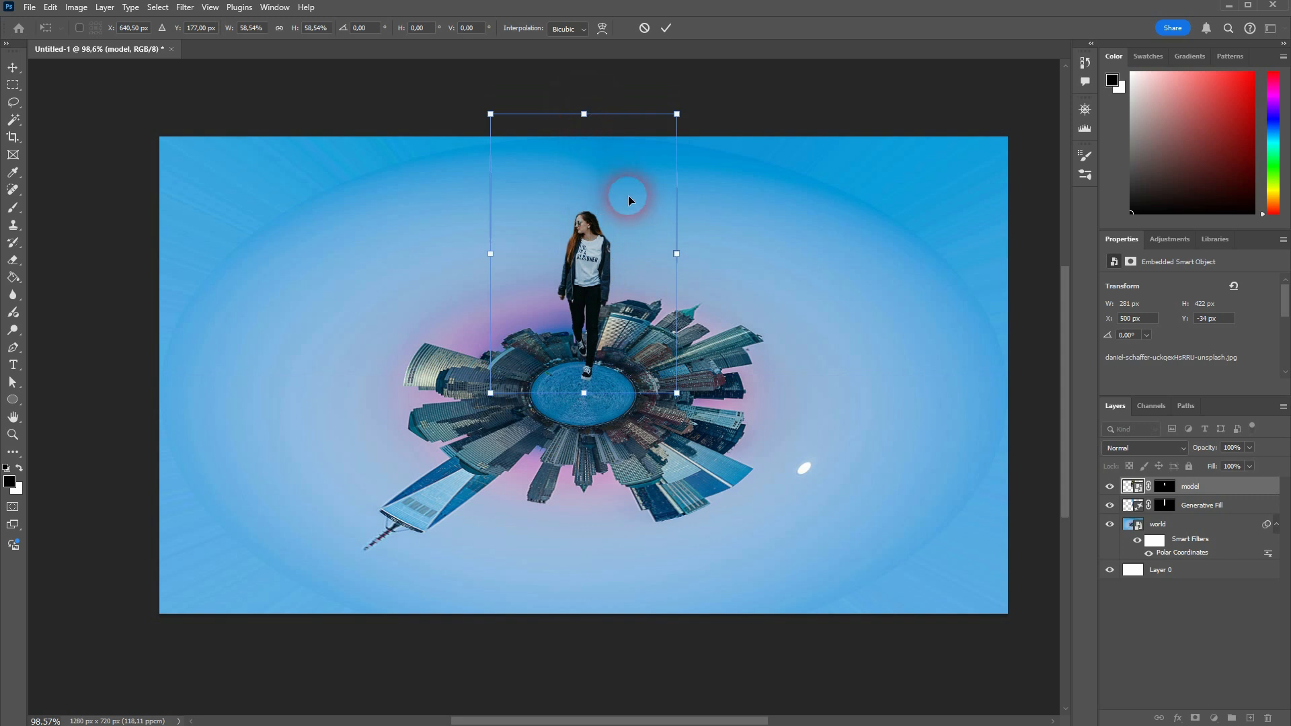
scroll(628, 195, up, 3)
drag(584, 222, 590, 119)
drag(596, 272, 595, 287)
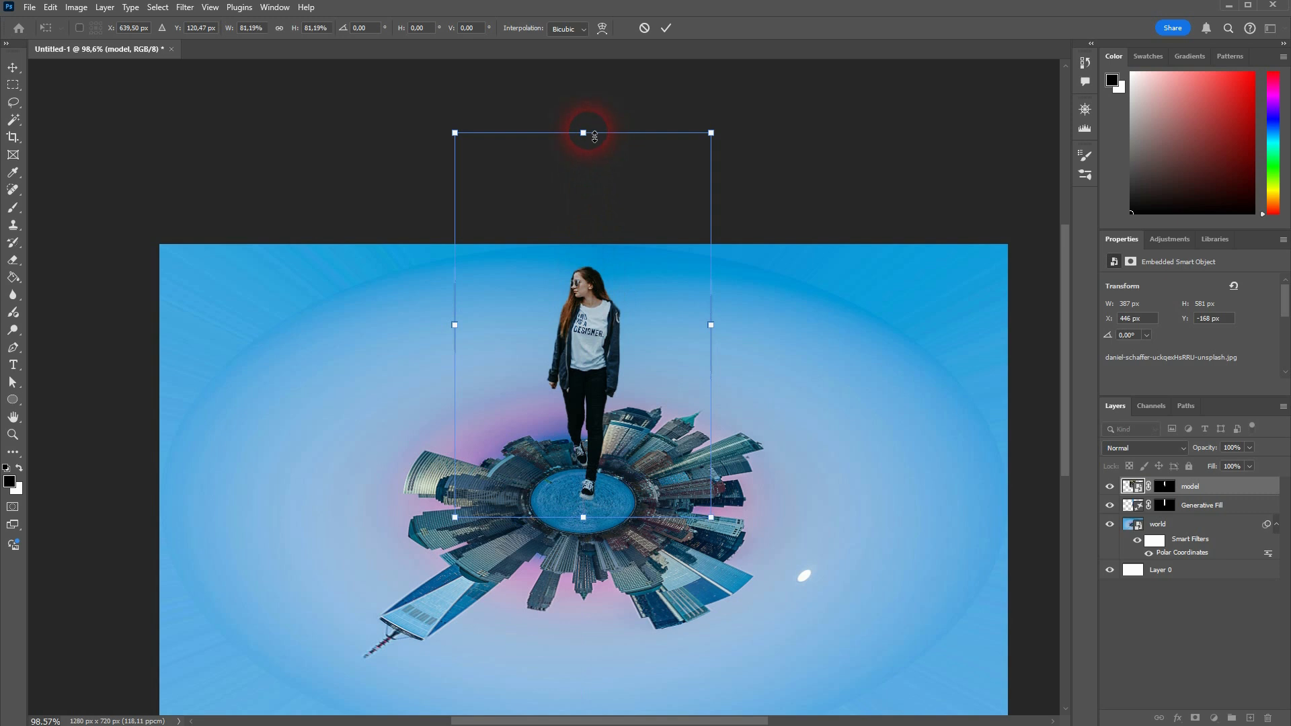
drag(594, 136, 585, 124)
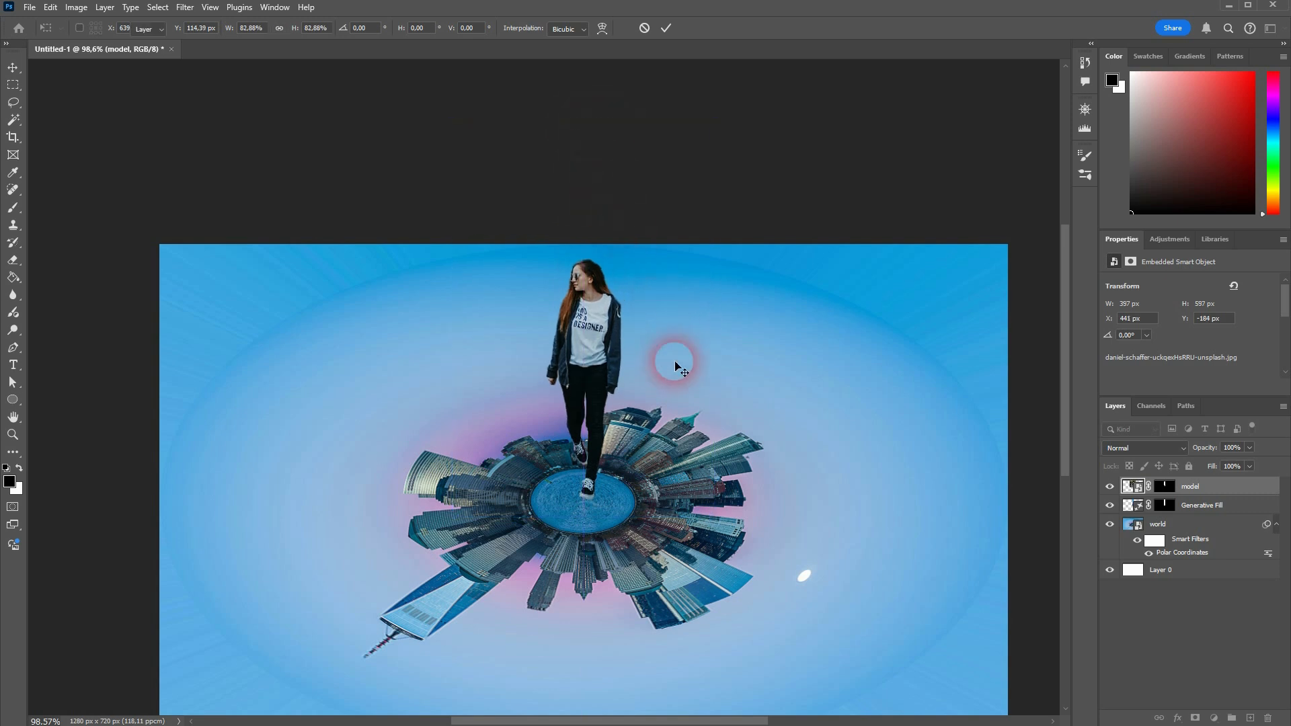
Step: Select the Generative Fill and world layers together and scale them up to about 167% with Free Transform
scroll(680, 390, up, 2)
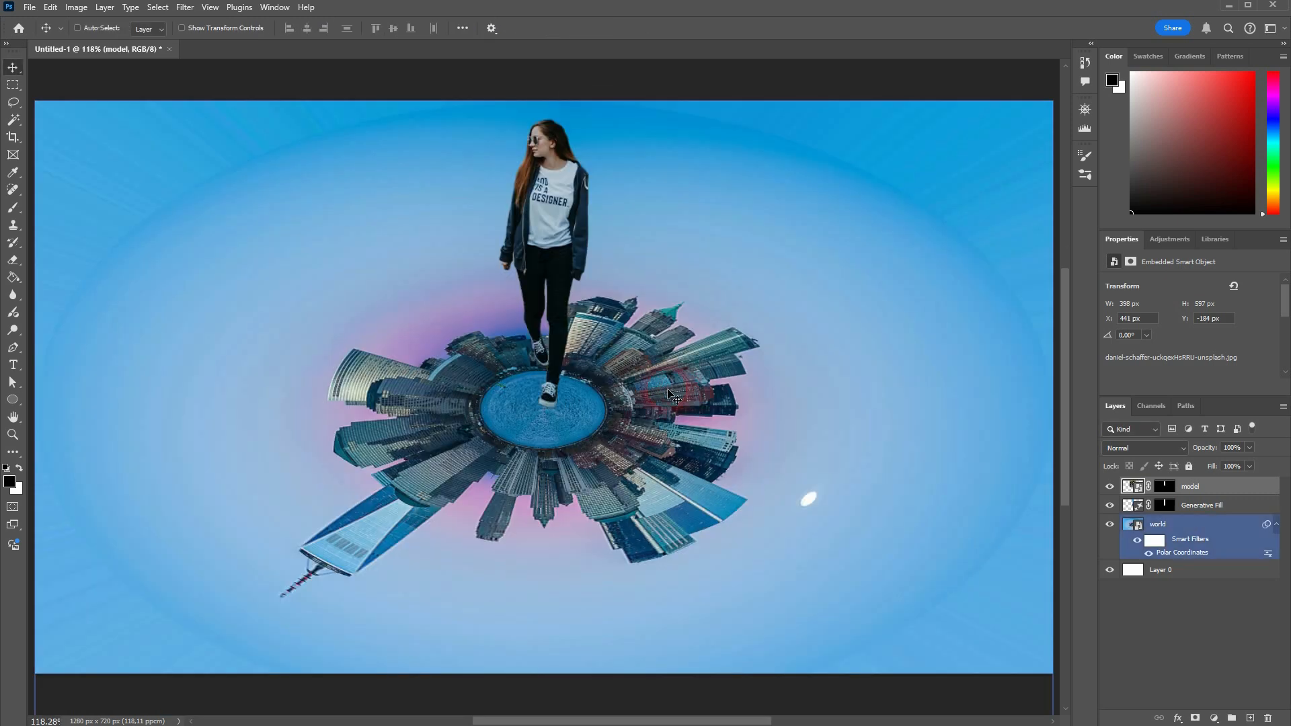
scroll(655, 369, down, 2)
scroll(655, 373, up, 1)
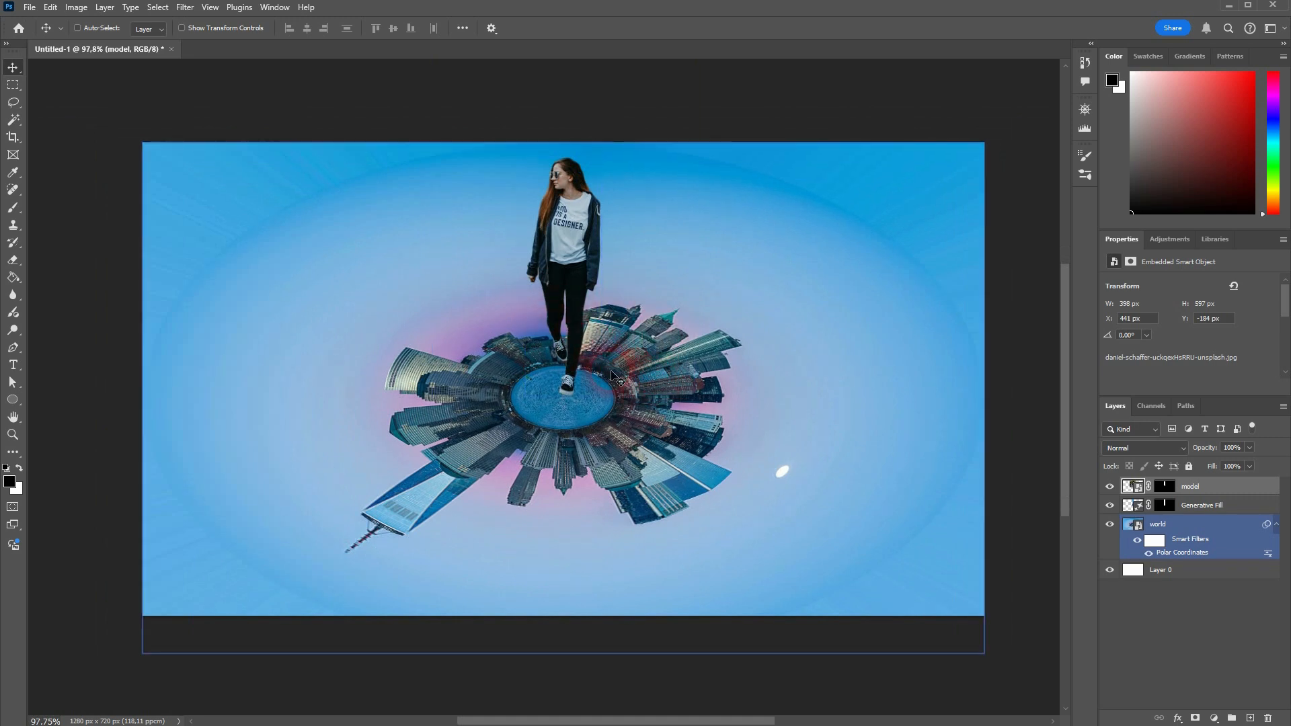
click(1212, 508)
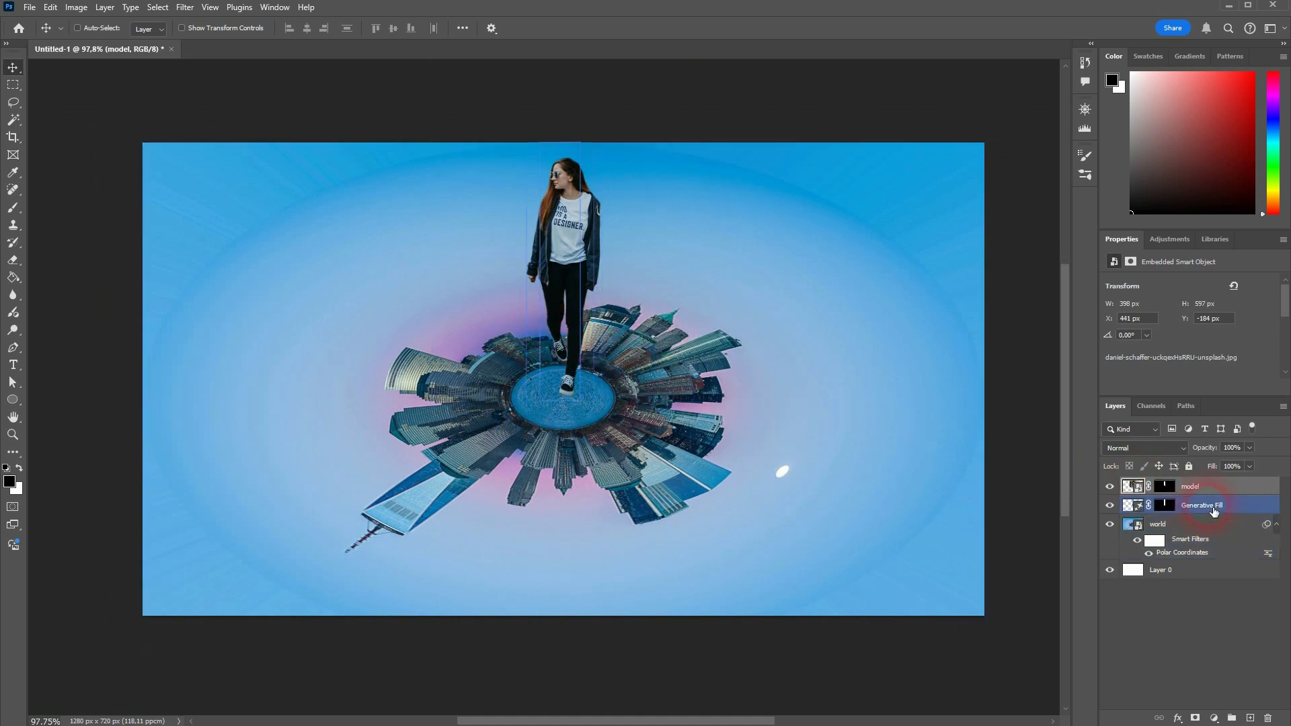
click(1214, 532)
ctrl+click(1201, 509)
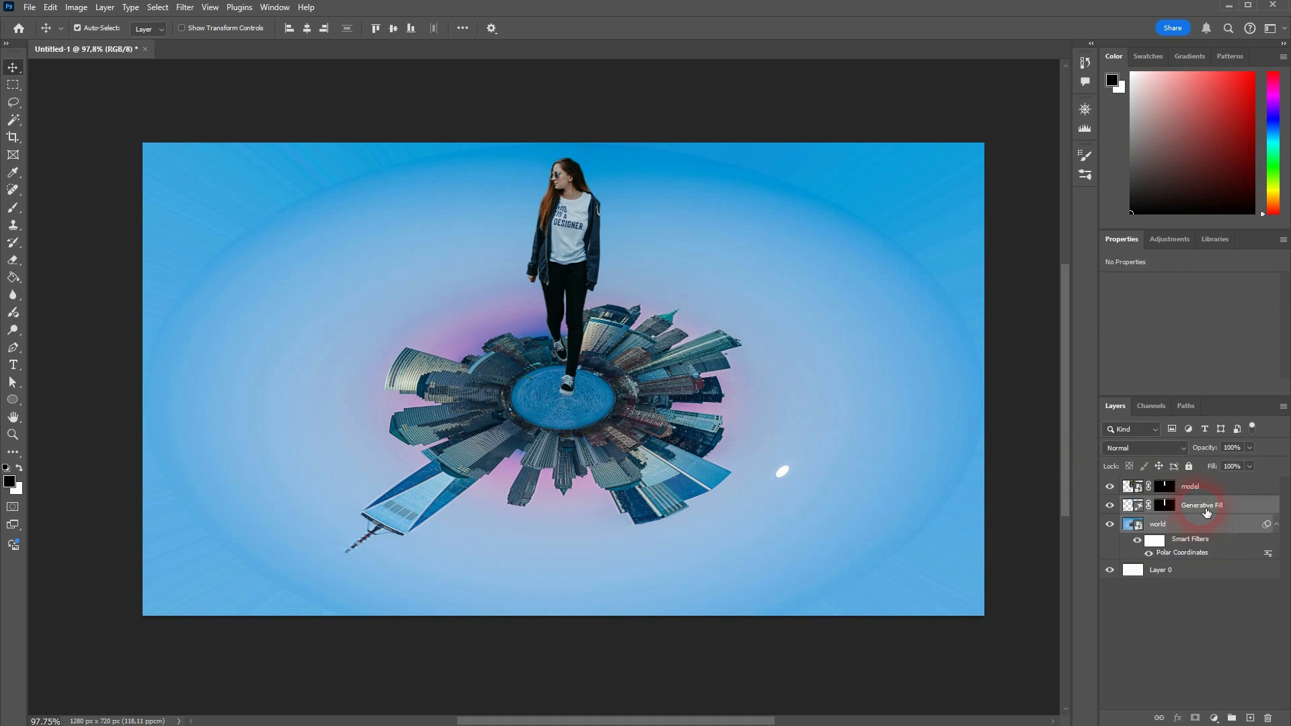
scroll(663, 404, down, 1)
scroll(664, 406, down, 2)
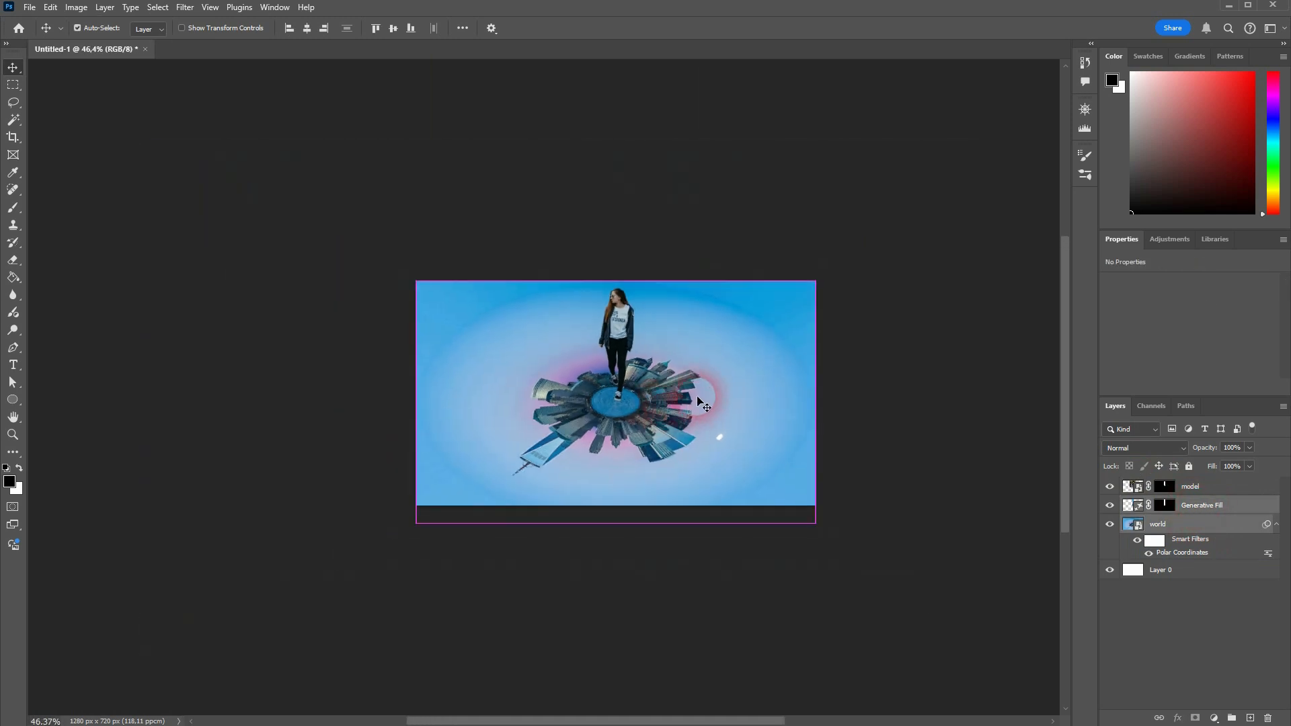
key(ctrl+t)
click(657, 284)
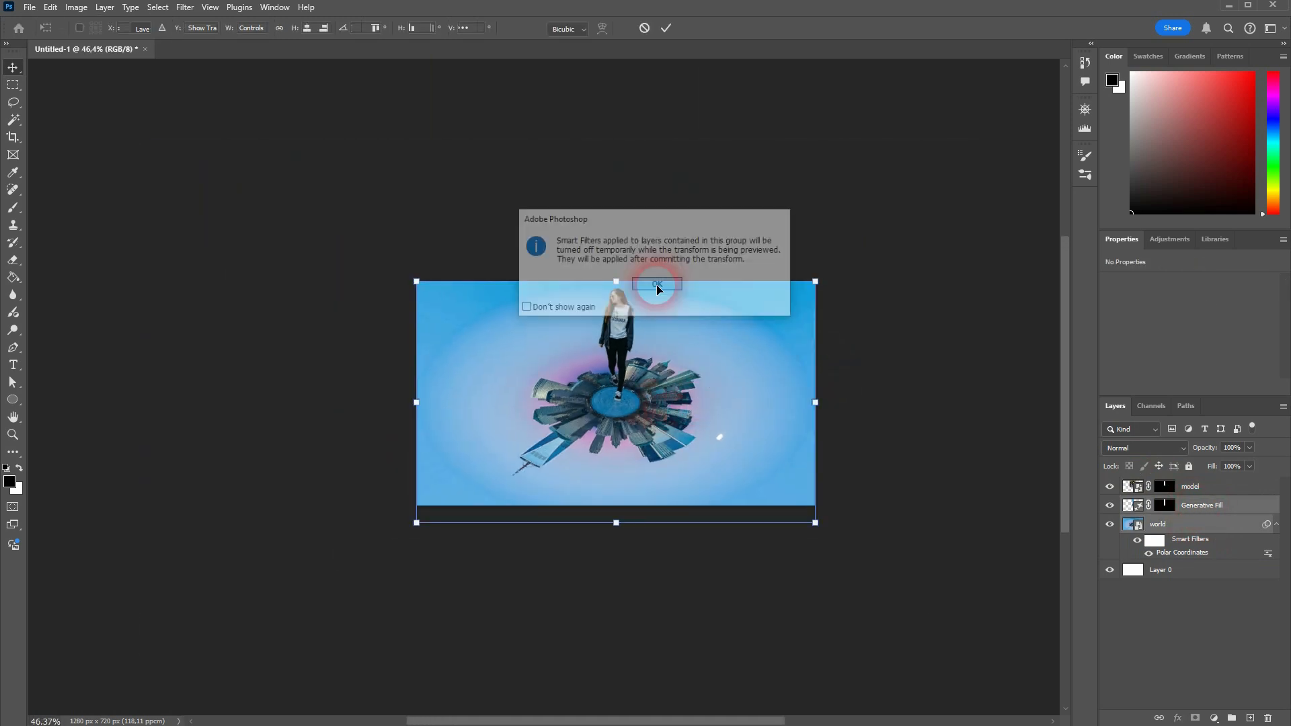
drag(818, 410, 955, 407)
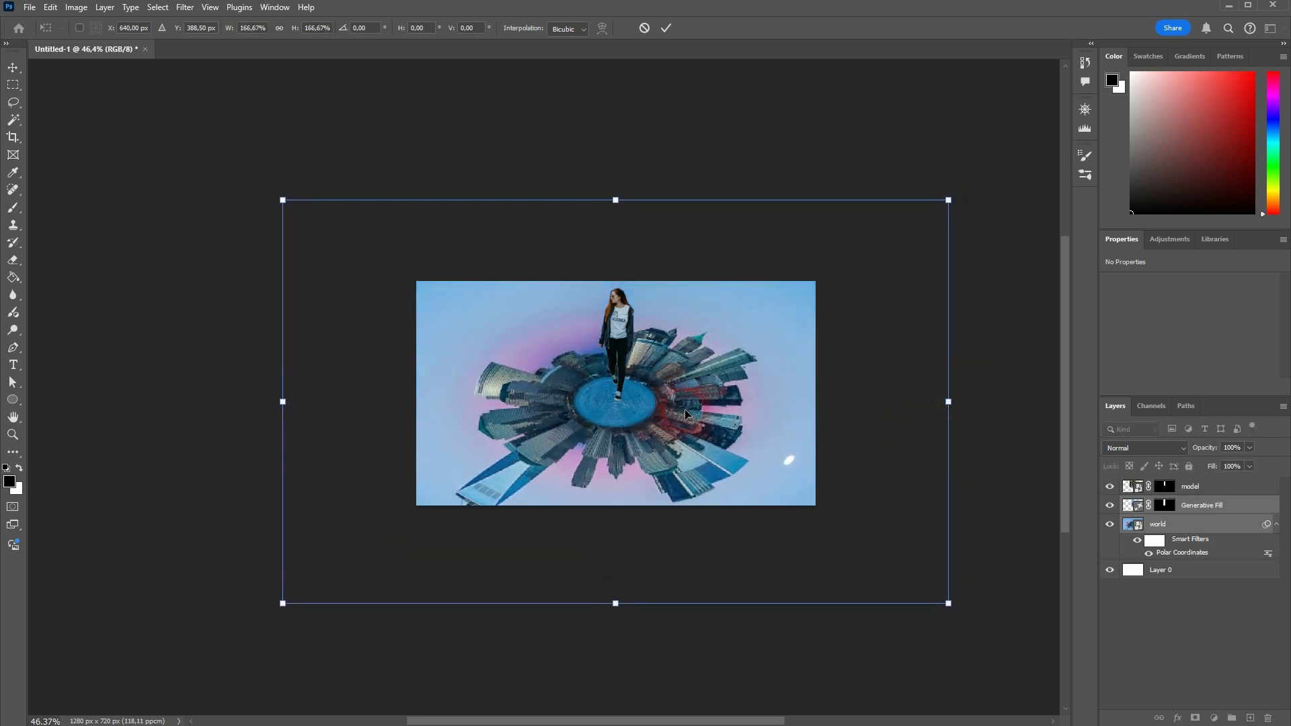
drag(684, 408, 655, 399)
key(Return)
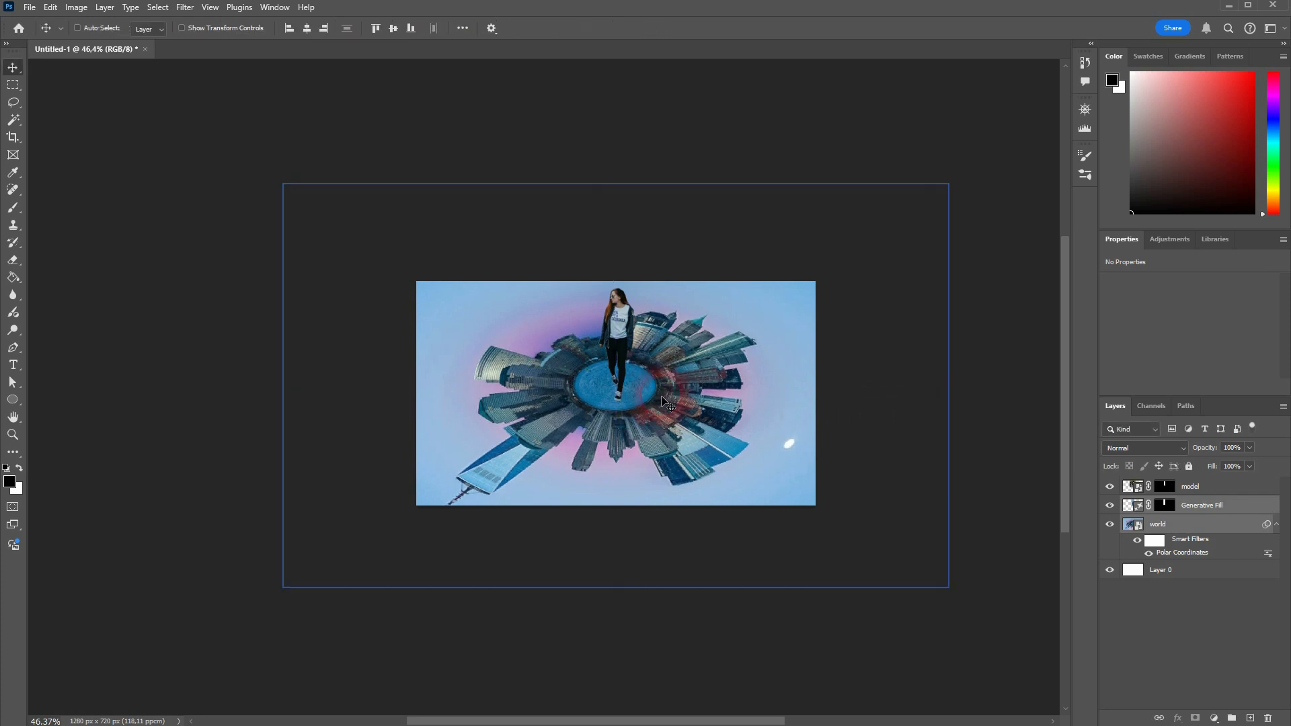
Step: Select the model layer and nudge her slightly upward on the planet
scroll(627, 365, up, 5)
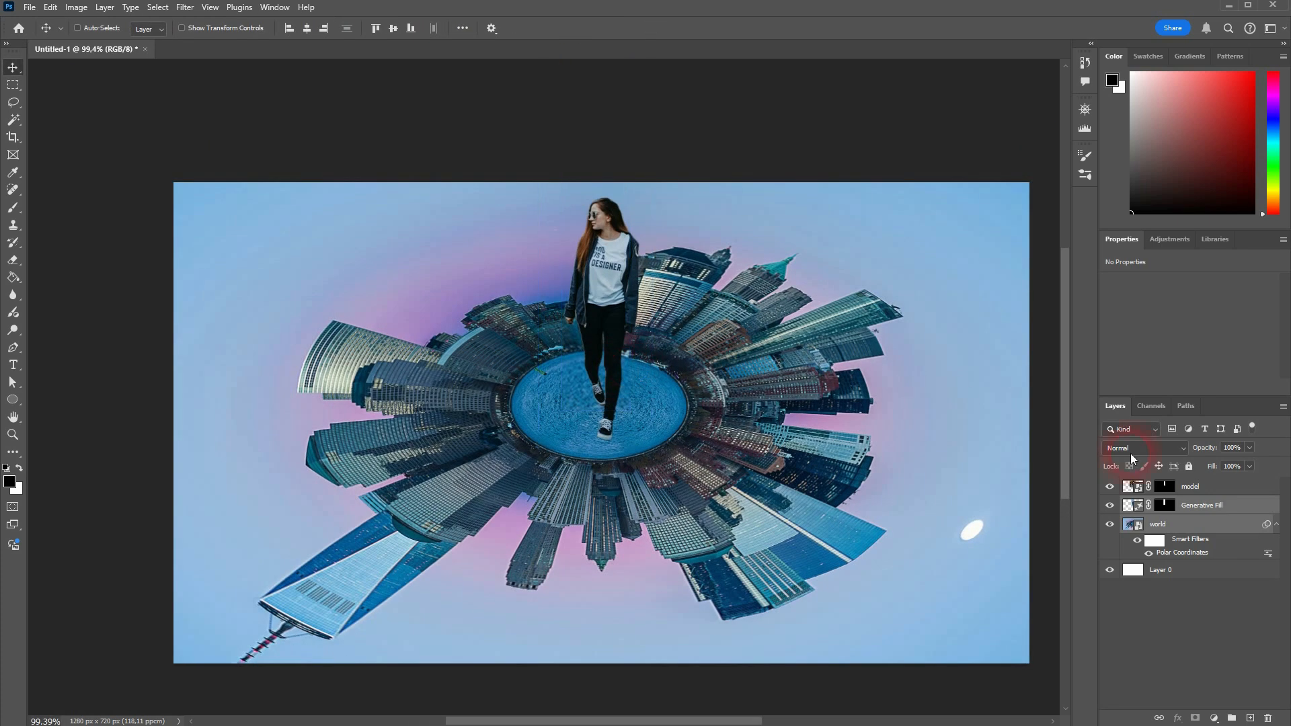
click(1228, 489)
drag(603, 329, 603, 316)
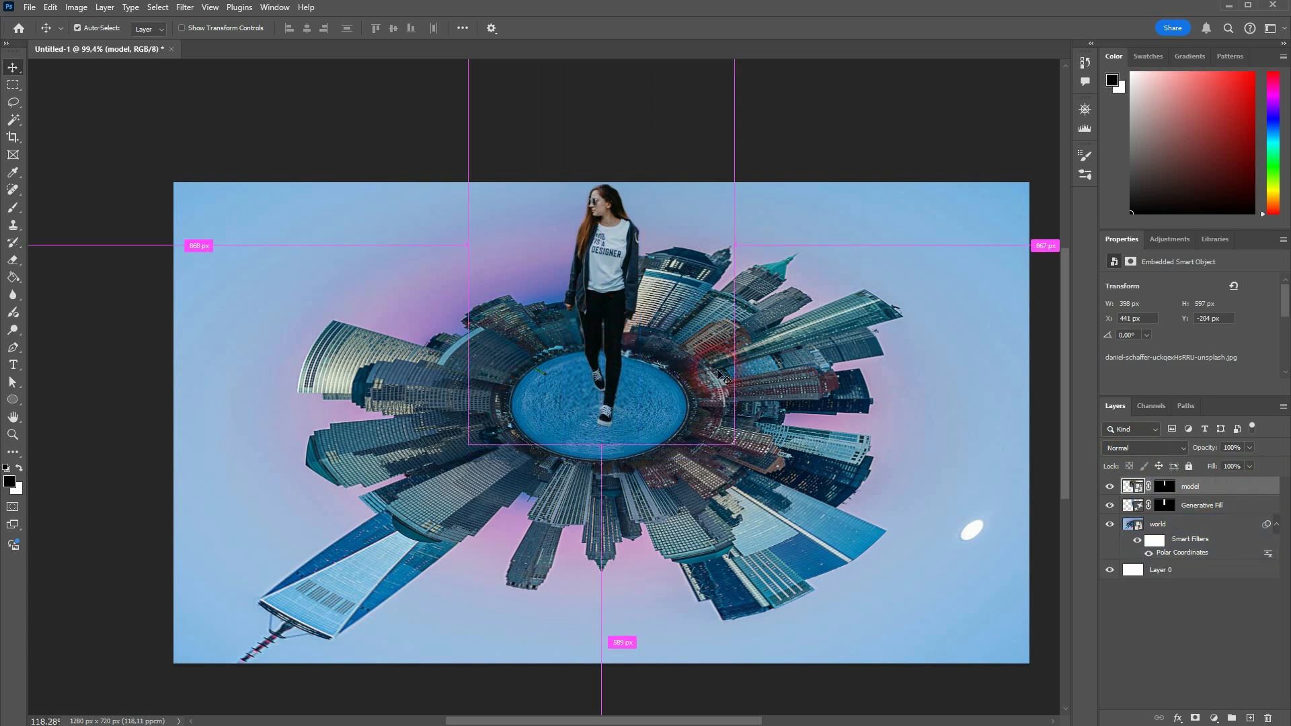
Step: Toggle the Generative Fill layer's visibility off and on to check the seam
scroll(719, 374, up, 1)
scroll(714, 370, down, 6)
scroll(710, 370, up, 3)
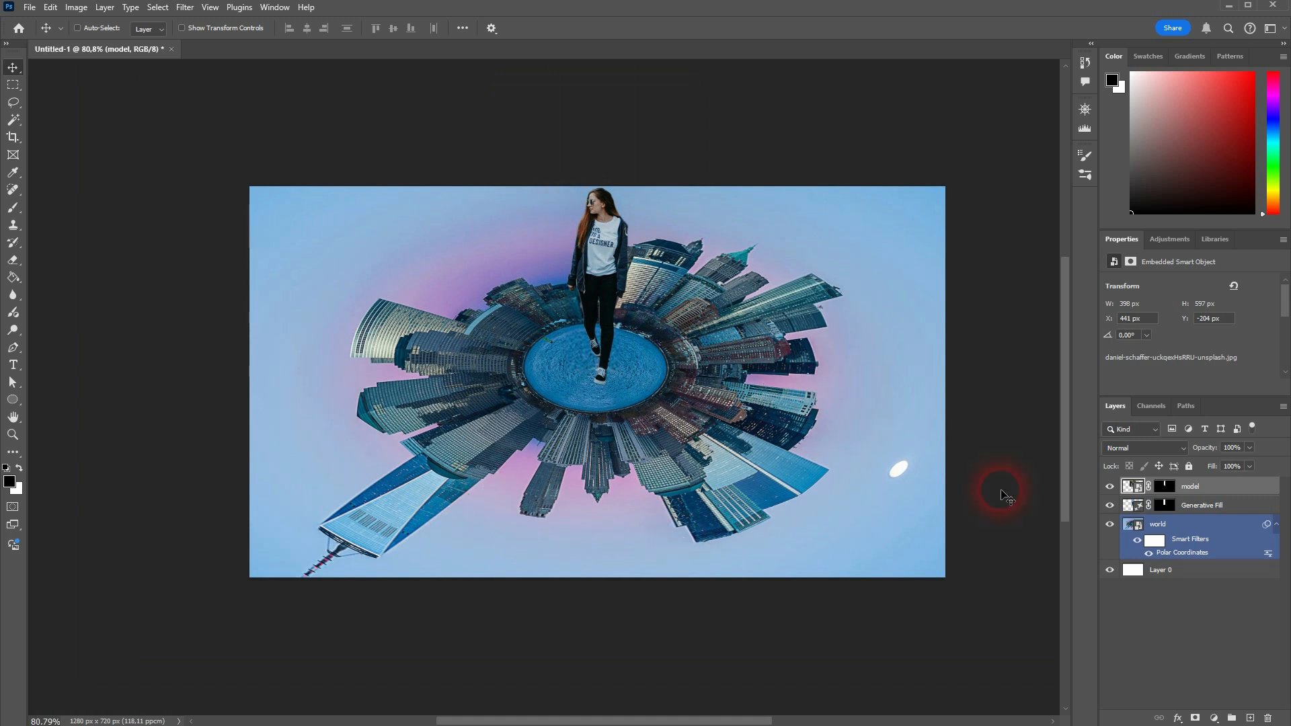
click(1203, 505)
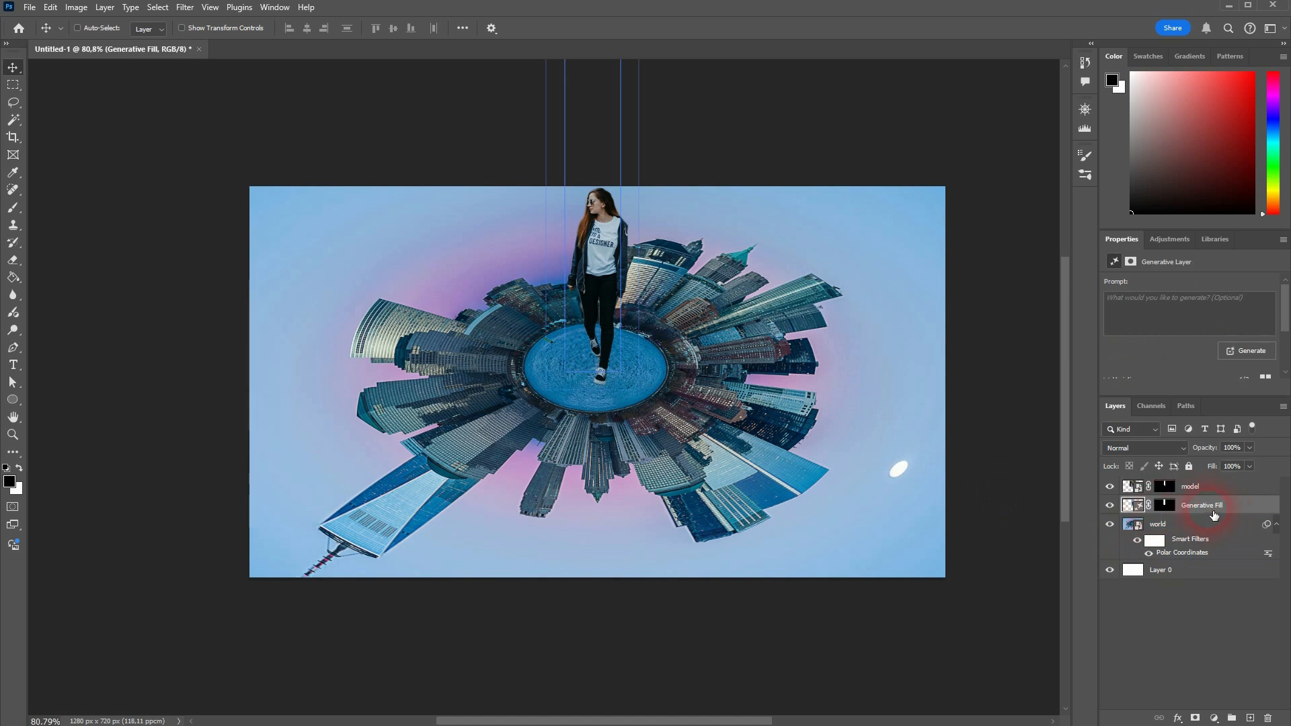
click(1111, 507)
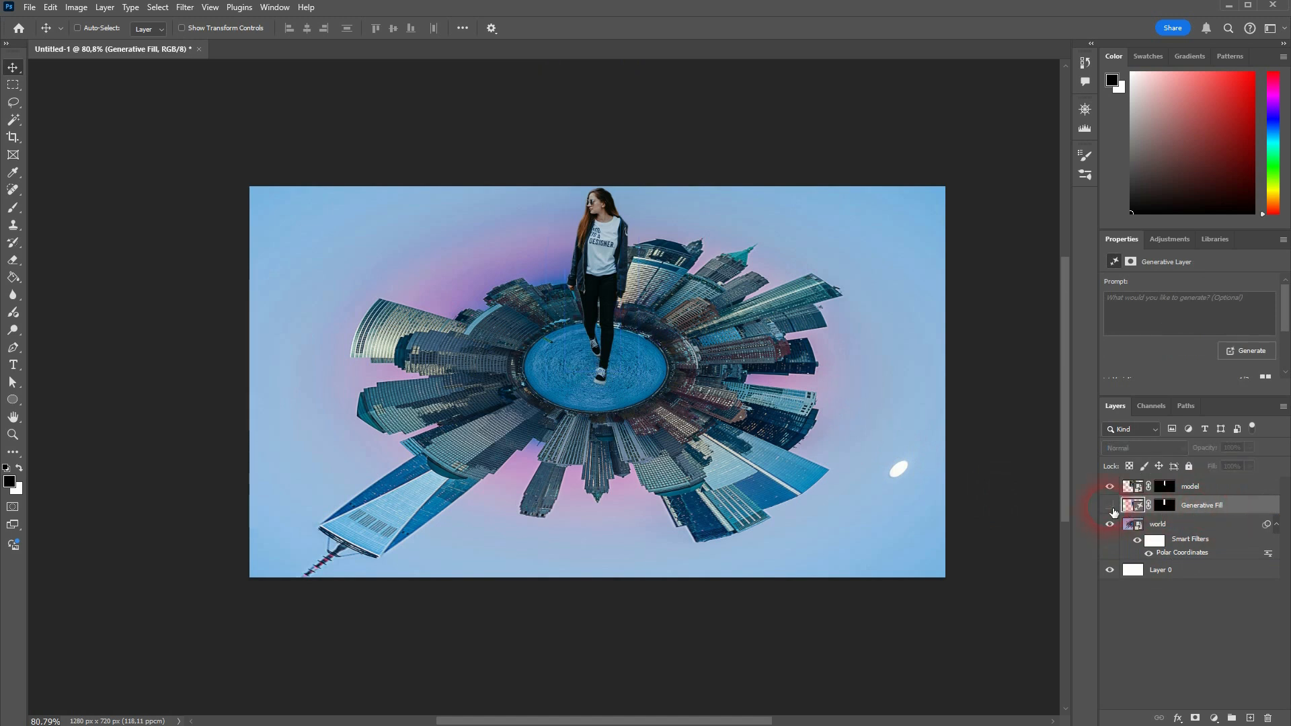
click(1111, 508)
Step: Try rotating the world and Generative Fill layers 180° with Free Transform, then undo the rotation
ctrl+click(663, 388)
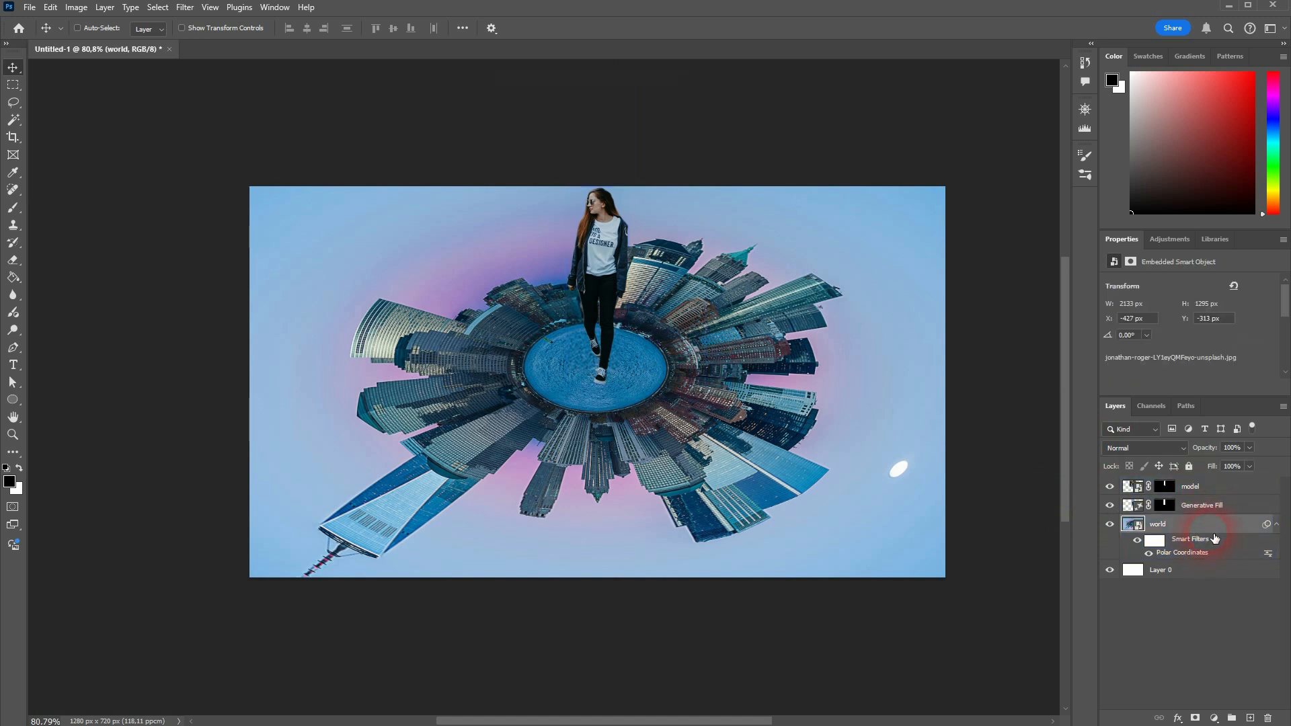
click(1208, 507)
shift+click(858, 397)
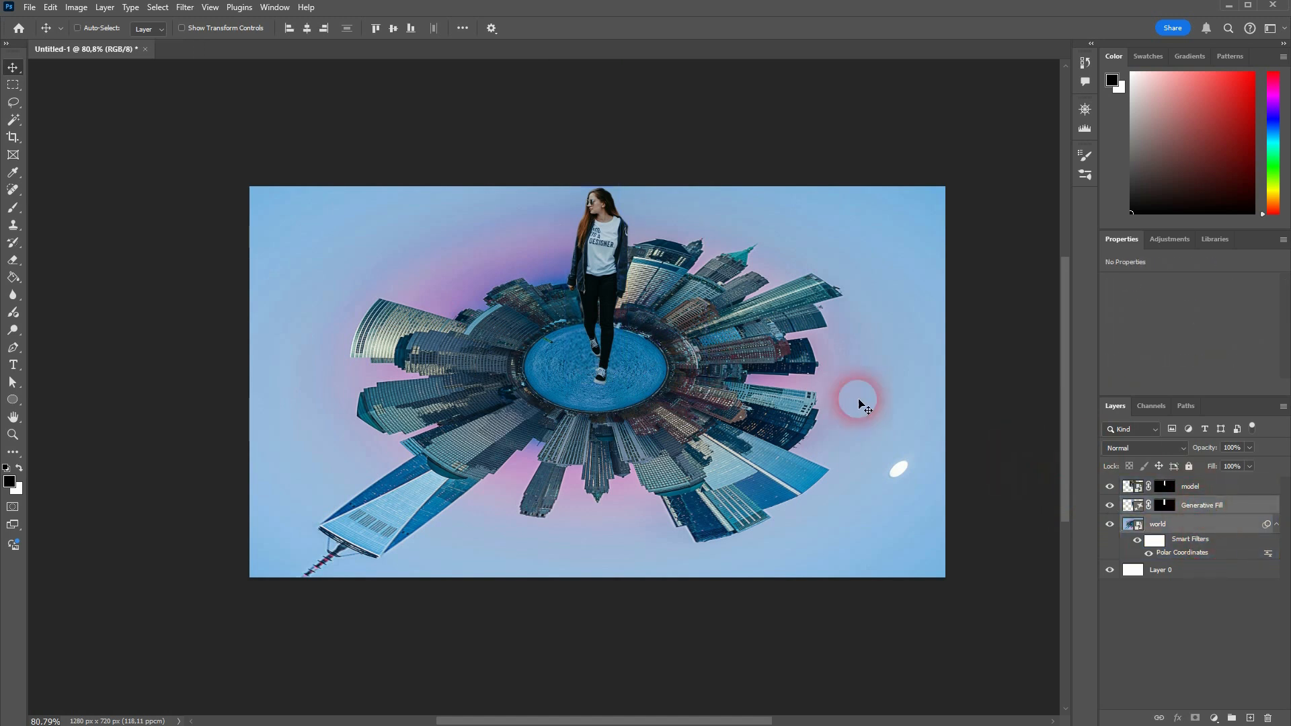
key(ctrl+t)
click(658, 285)
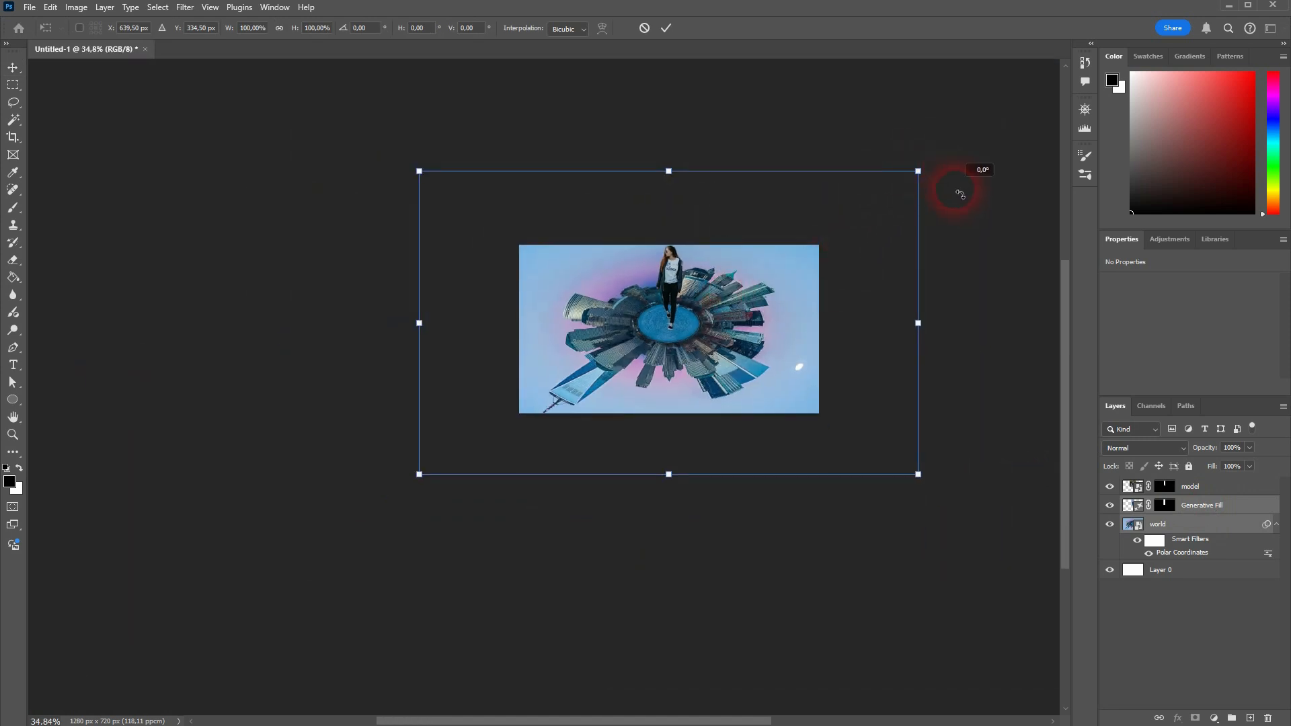
drag(960, 194, 542, 424)
drag(684, 342, 684, 362)
key(Return)
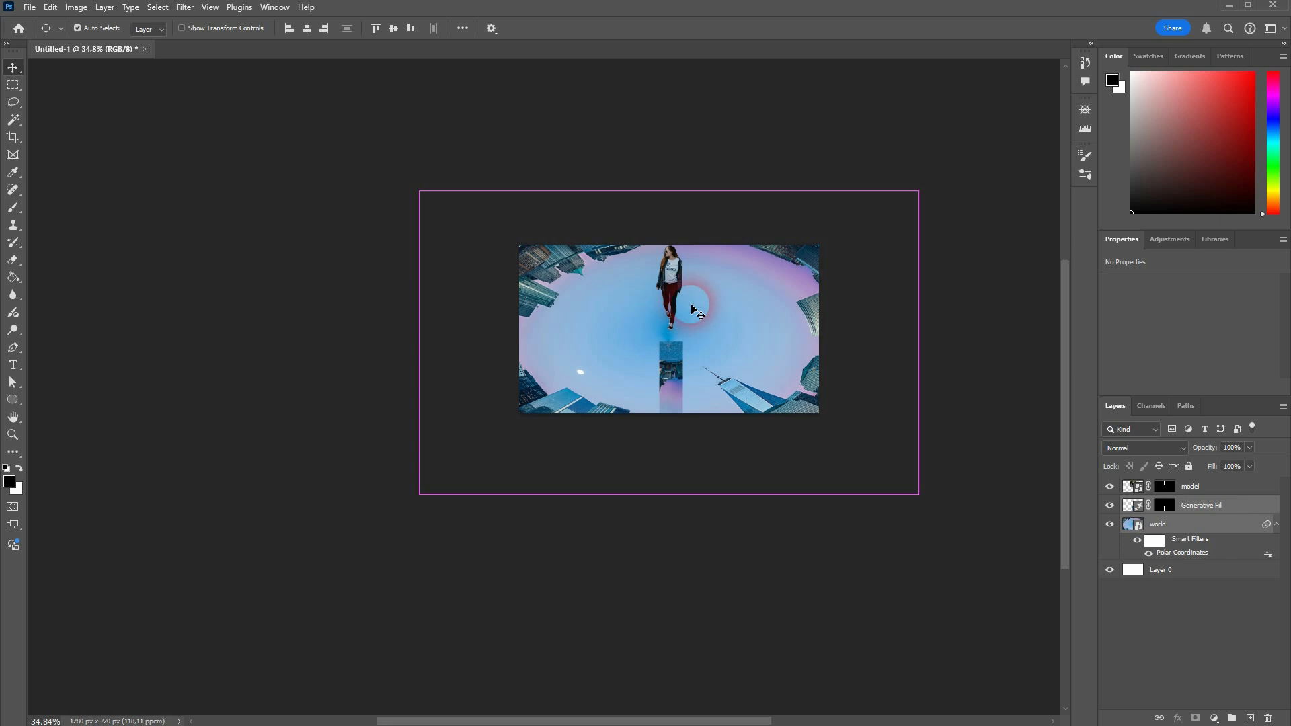
key(ctrl+z)
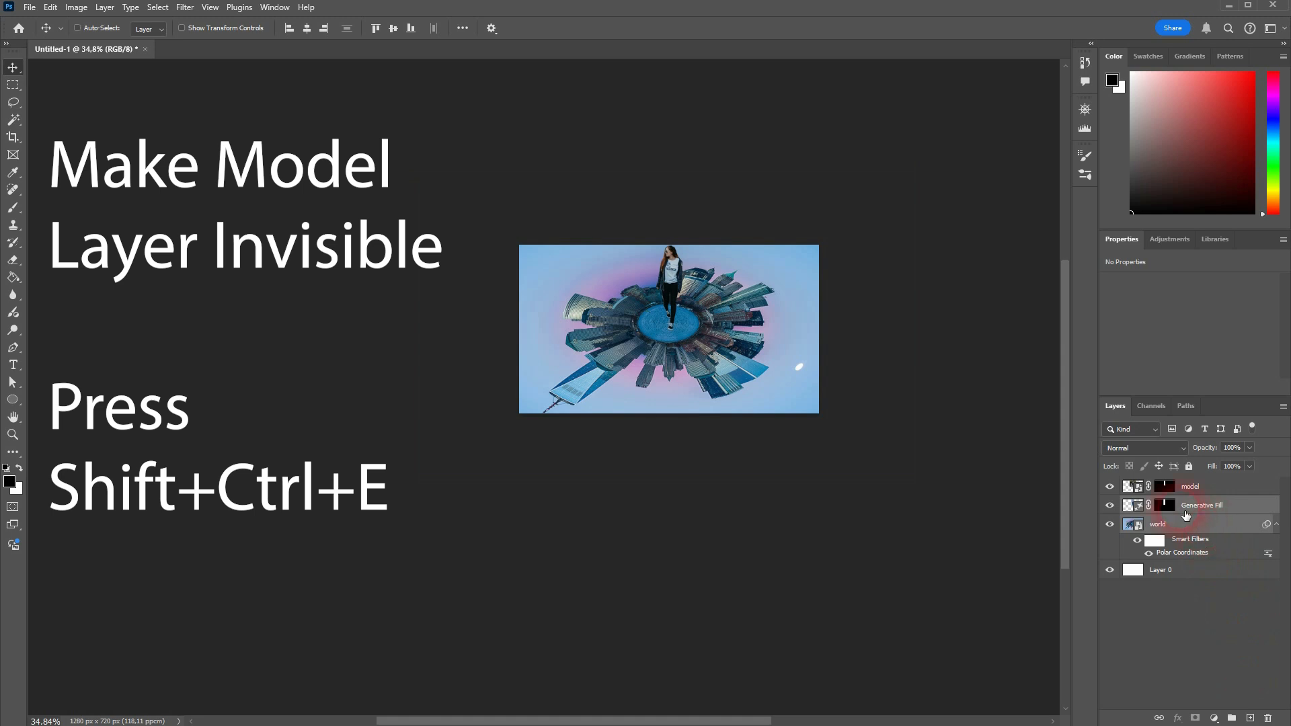
Step: Hide the model layer and merge all visible layers into a single layer
click(1112, 489)
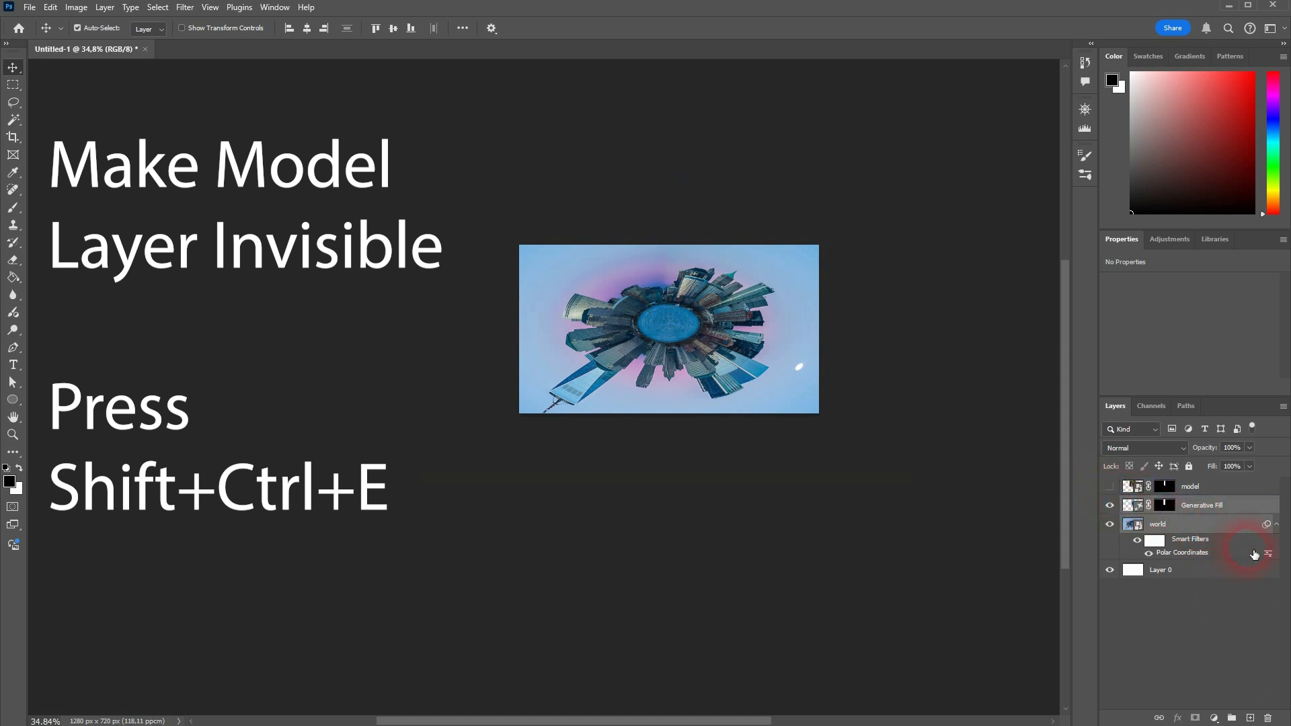
key(shift+ctrl+e)
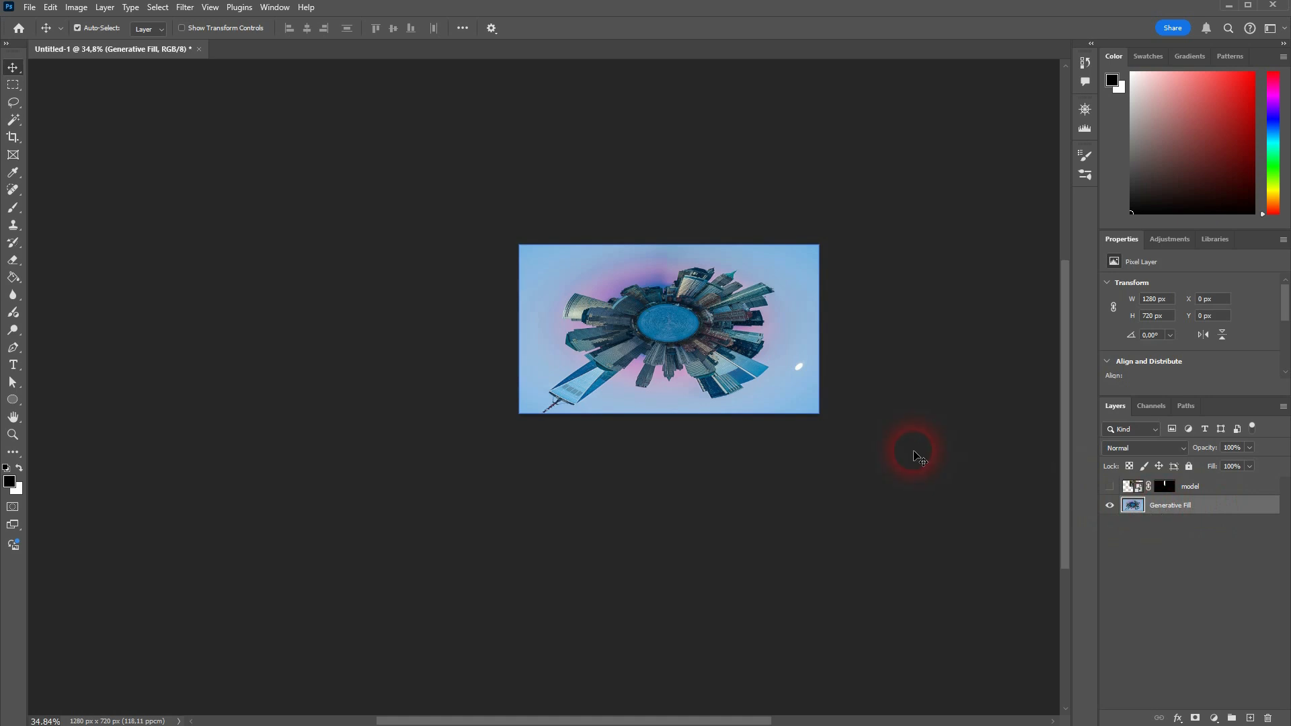
Step: Rotate the merged planet layer 180° and enlarge it to about 1362 × 766 px to fill the canvas
key(ctrl+t)
drag(844, 230, 553, 392)
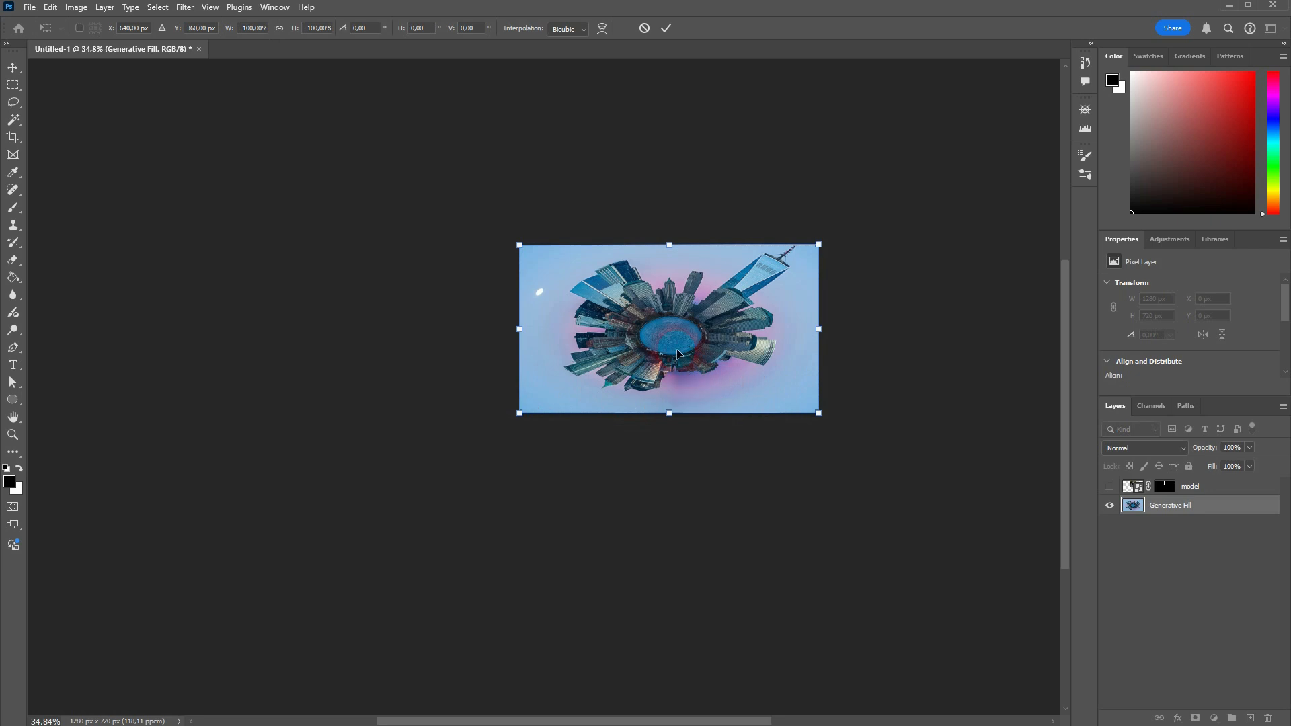
key(Return)
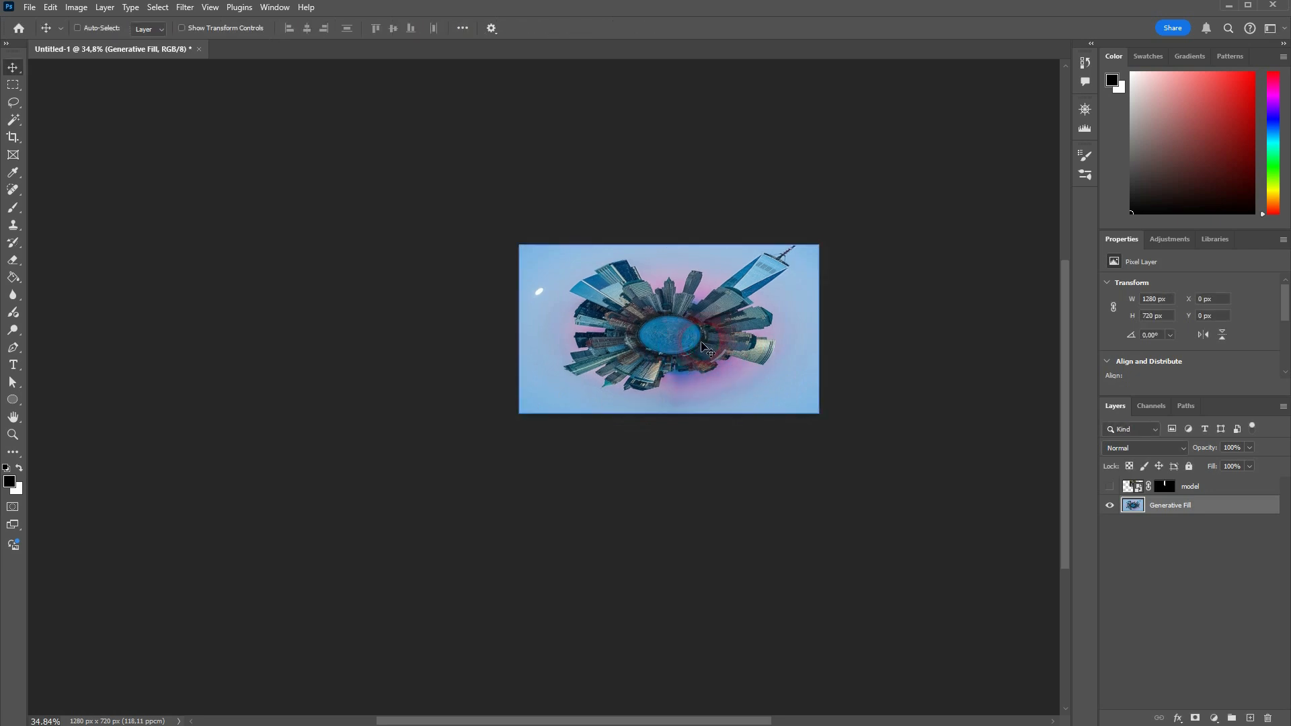
drag(701, 346, 695, 352)
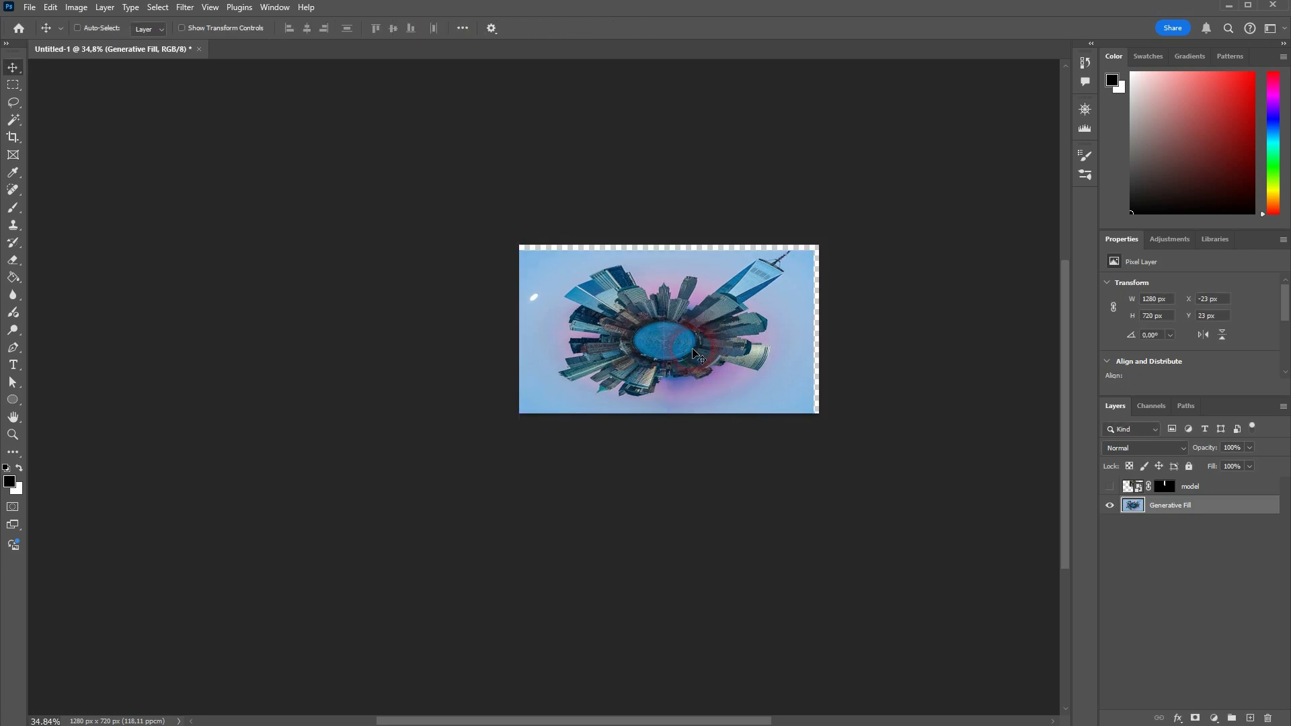
key(ctrl+t)
drag(663, 246, 671, 255)
key(Return)
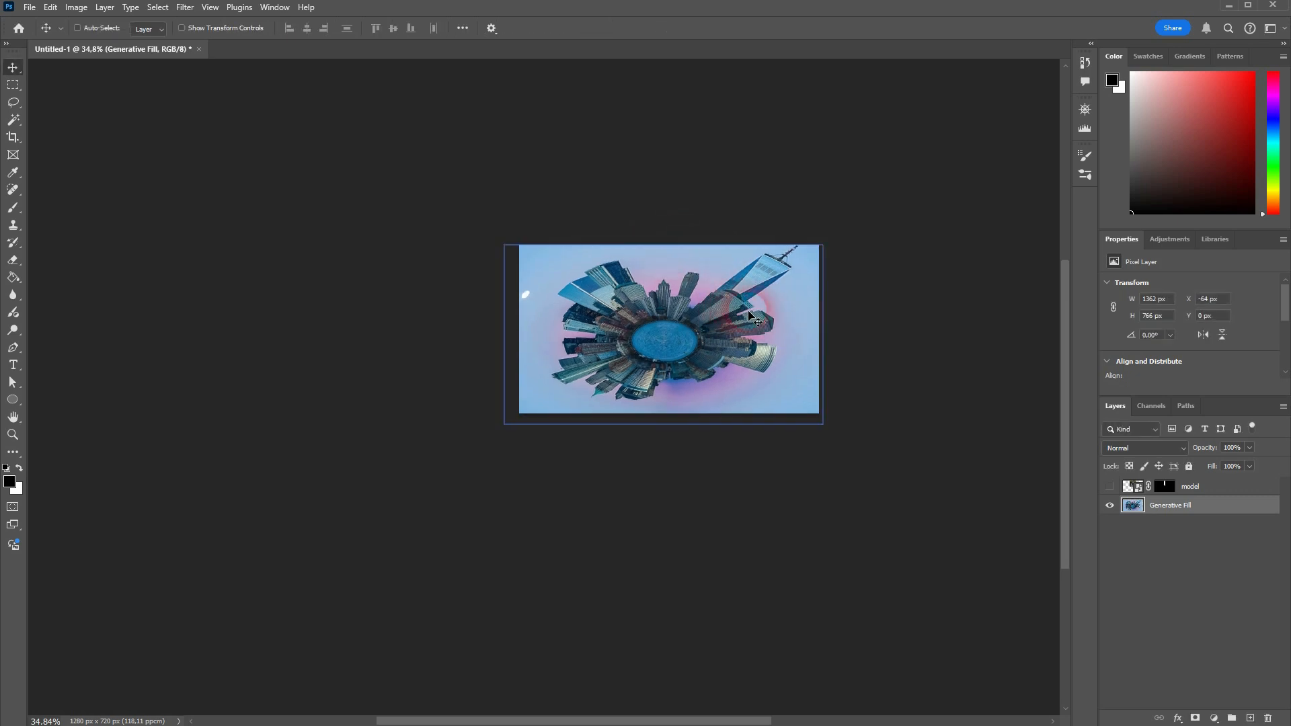
Step: Show the model layer again and move her down so her feet stand on the rotated planet
click(1109, 489)
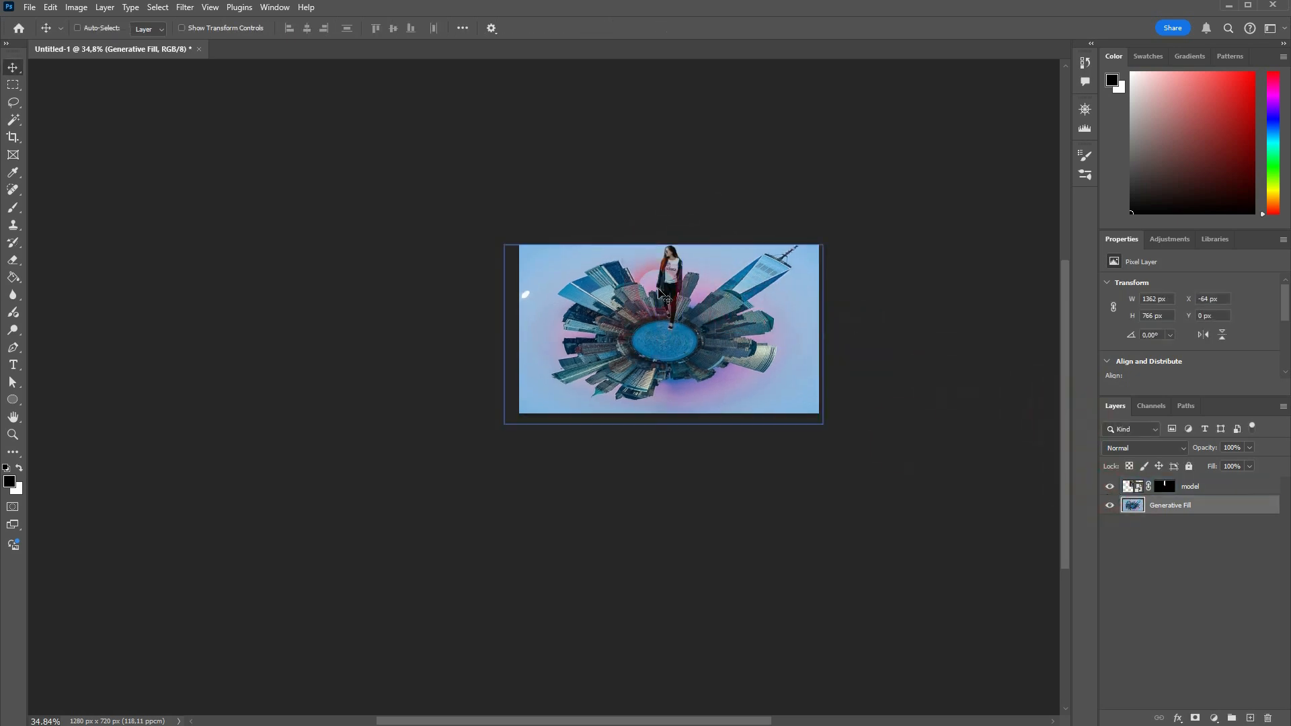
drag(666, 289, 677, 332)
click(1129, 487)
scroll(700, 320, up, 2)
scroll(700, 320, up, 1)
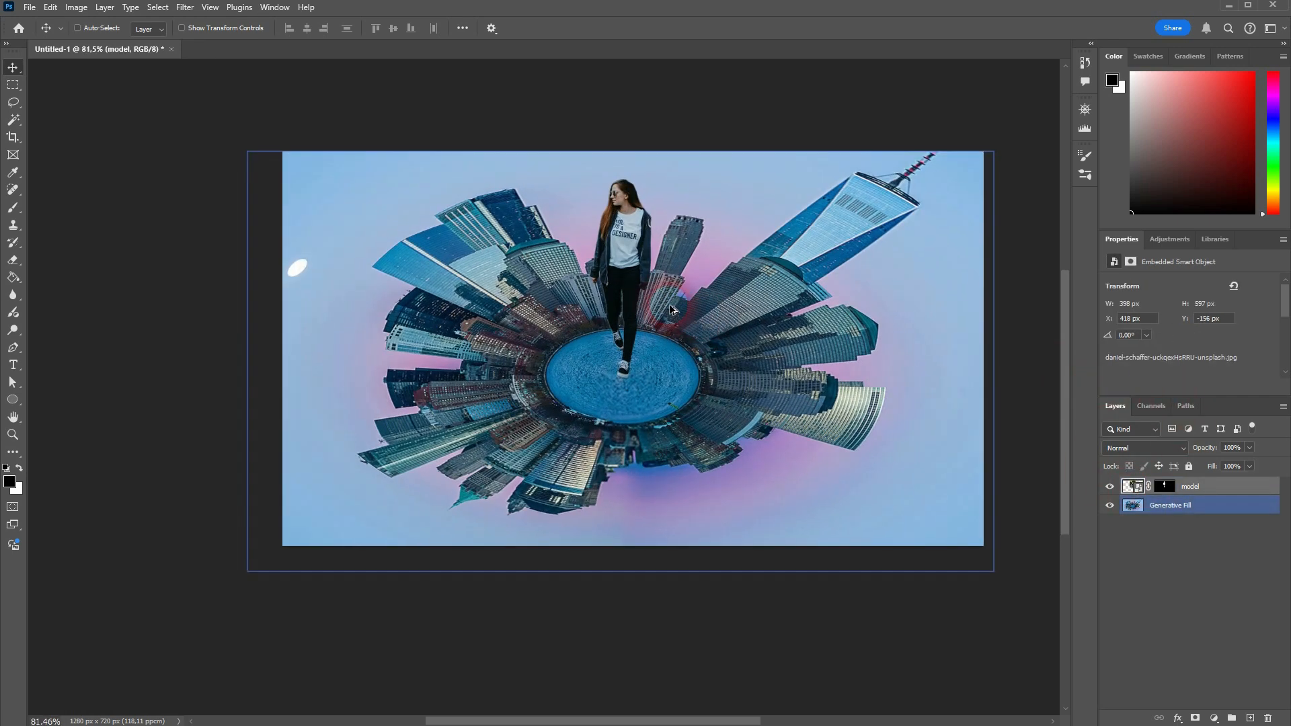
scroll(676, 312, up, 1)
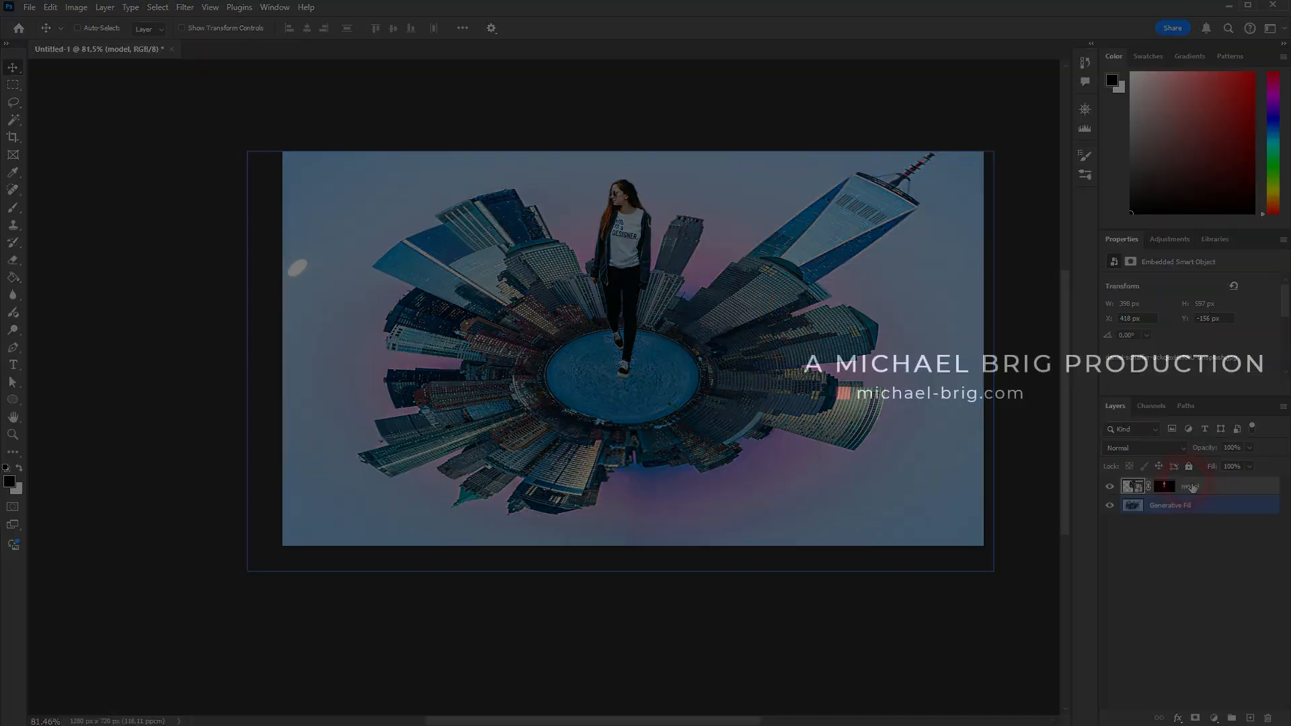